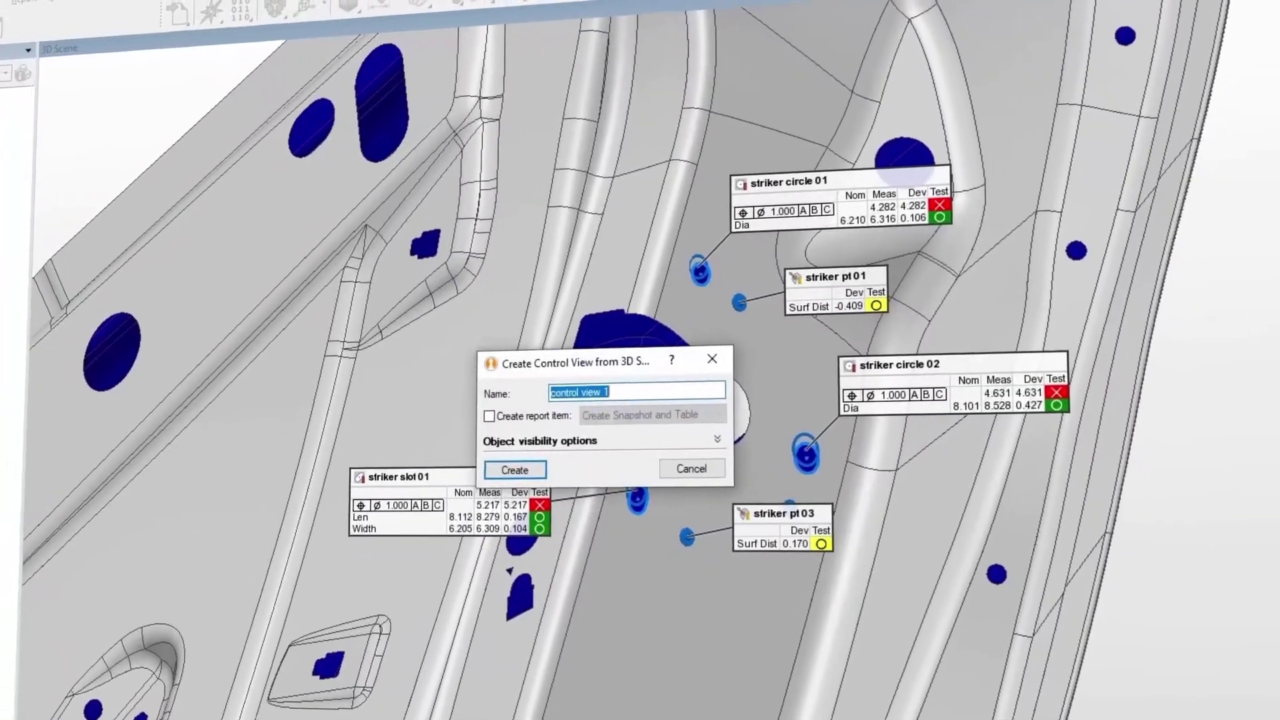
Step: Display datum circle B, datum slot C and datum targets A1–A3 as callouts on the car door
{"action": "type", "text": "striker"}
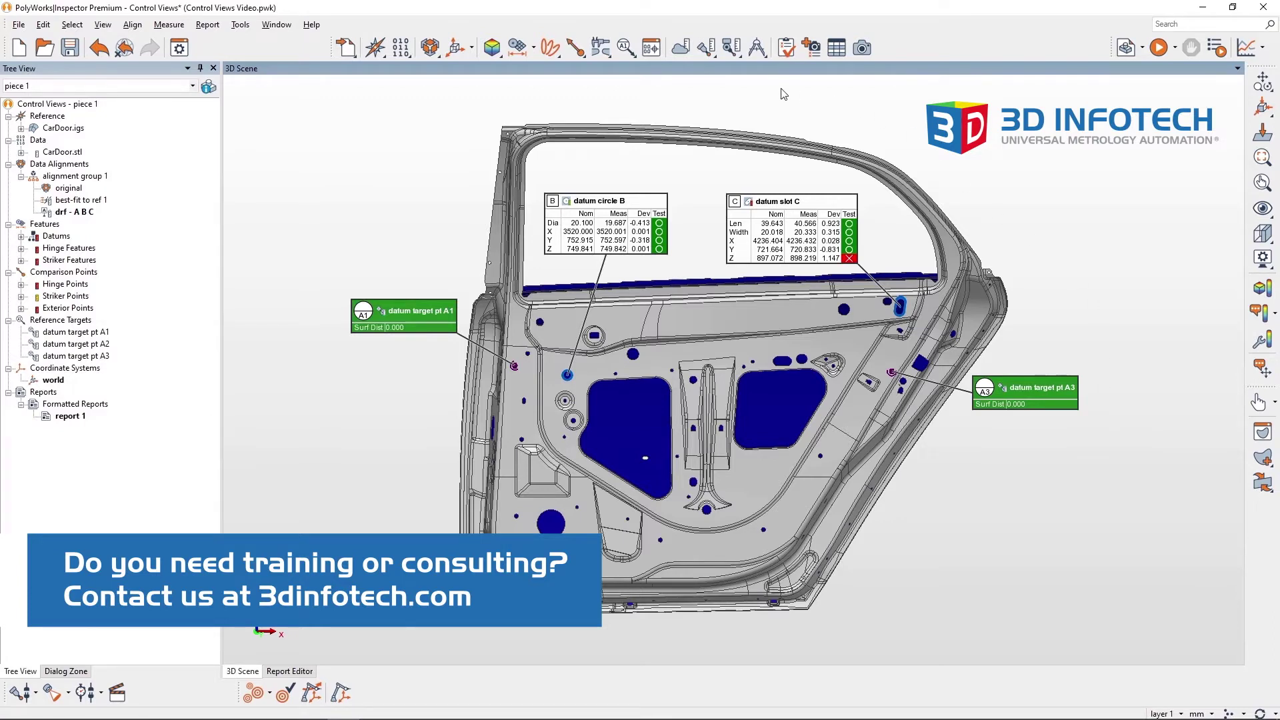
Step: Create a control view named 'datums' from the 3D scene with no report item
{"action": "left_click", "coordinate": [810, 48]}
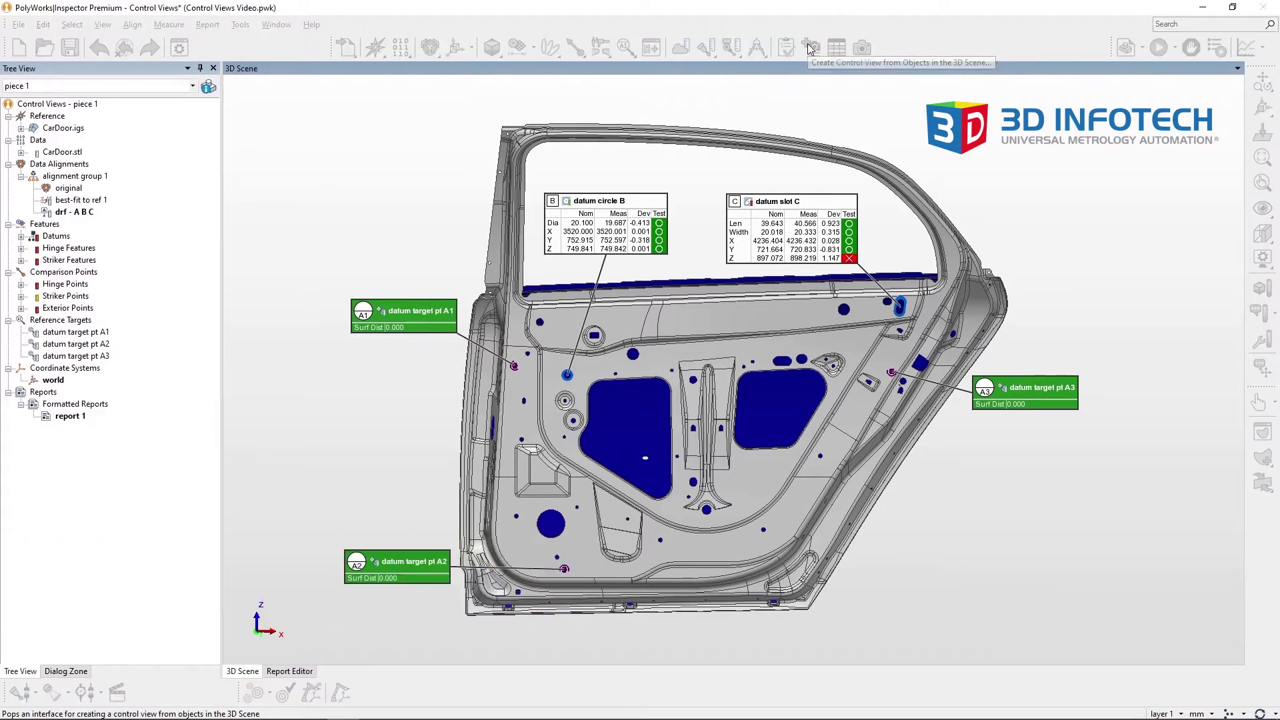
{"action": "type", "text": "datums"}
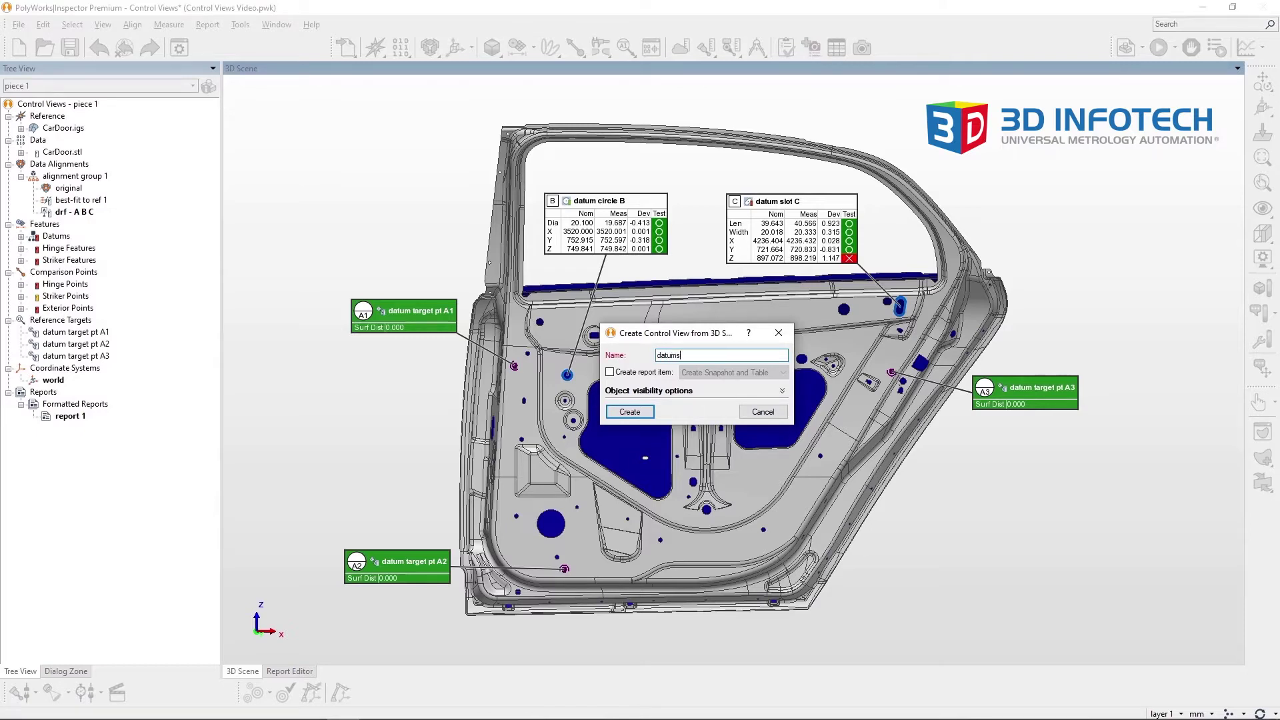
{"action": "left_click", "coordinate": [642, 372]}
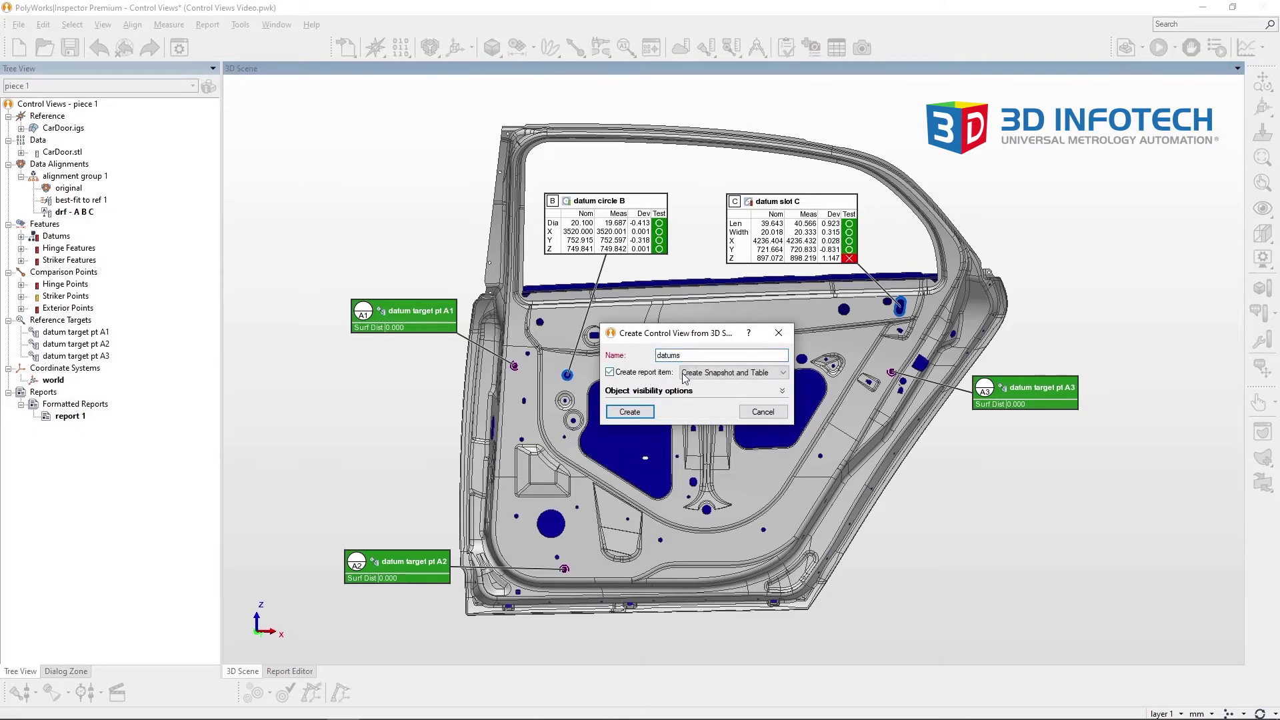
{"action": "left_click", "coordinate": [713, 373]}
{"action": "left_click", "coordinate": [712, 375]}
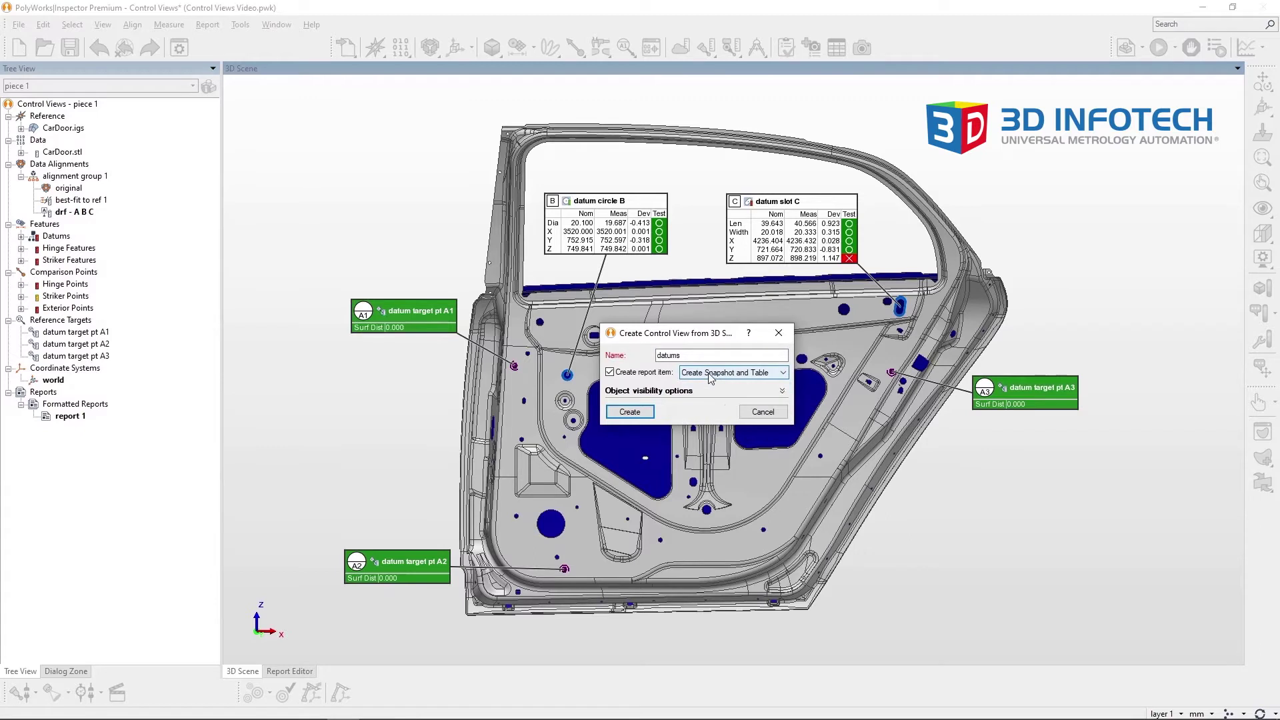
{"action": "left_click", "coordinate": [645, 377]}
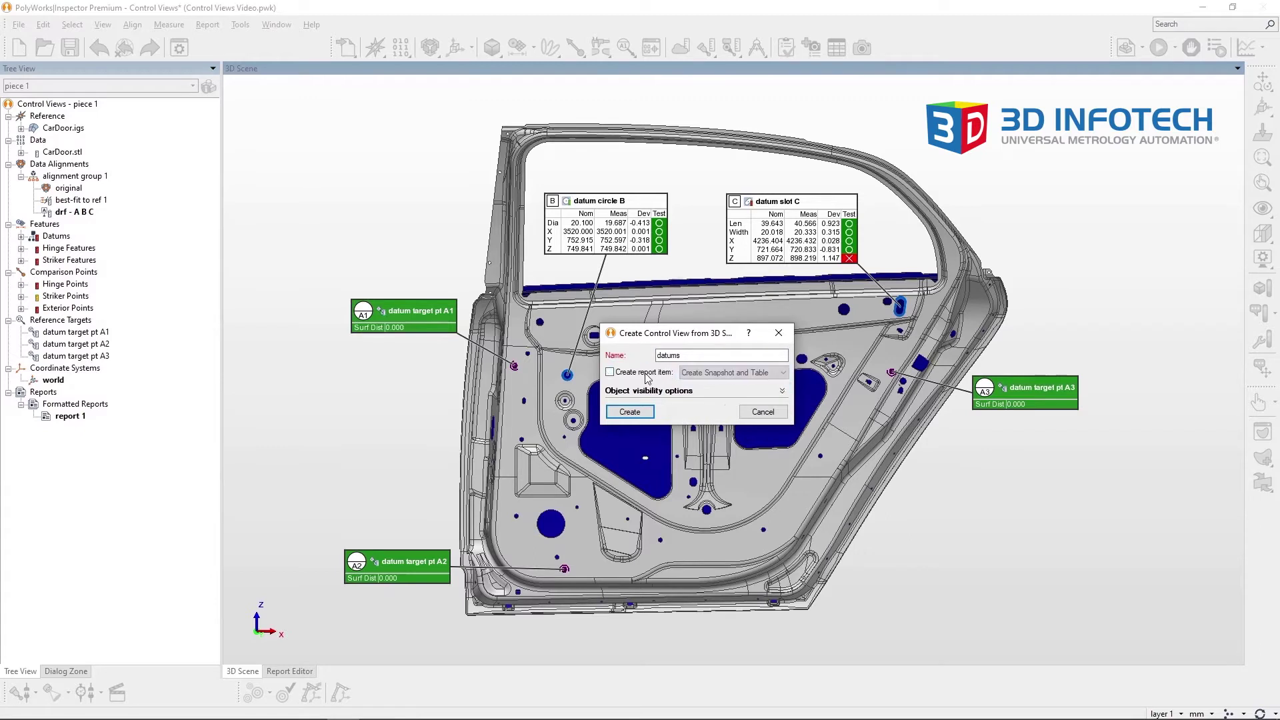
{"action": "left_click", "coordinate": [630, 412]}
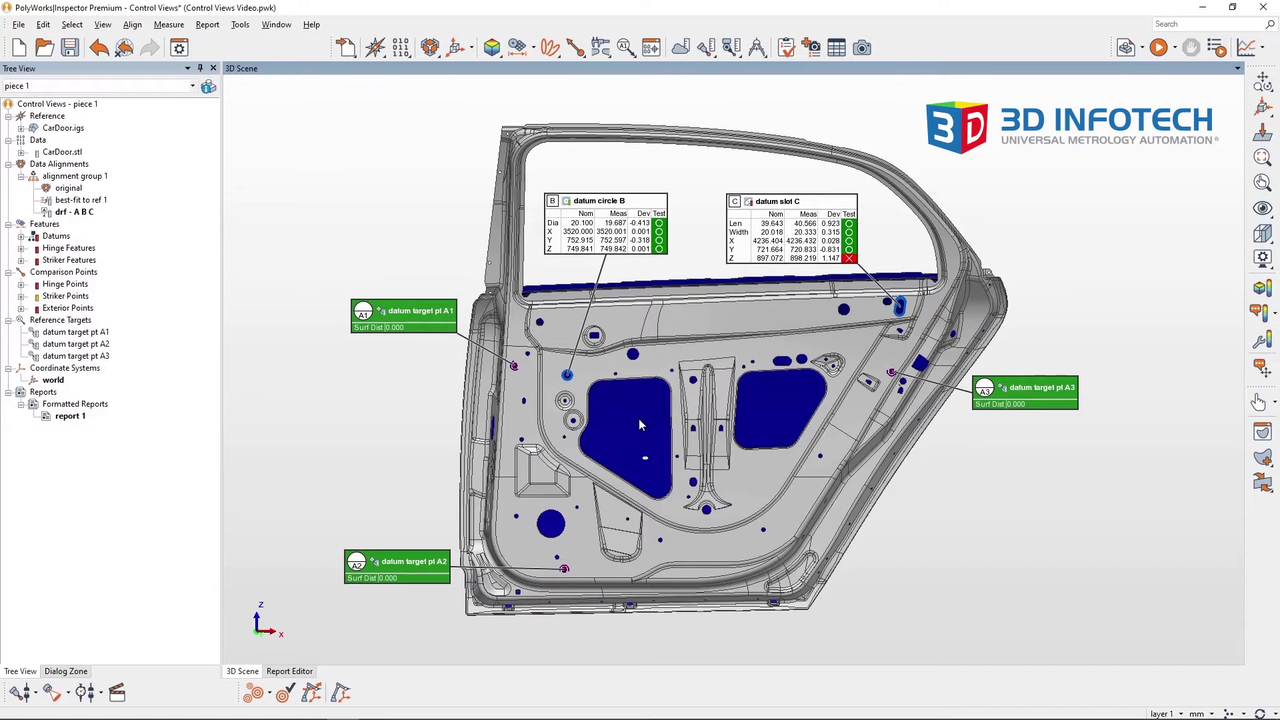
Step: Hide the datum results, show hinge circles and points 01–04, and frame the hinge area
{"action": "left_click", "coordinate": [66, 247]}
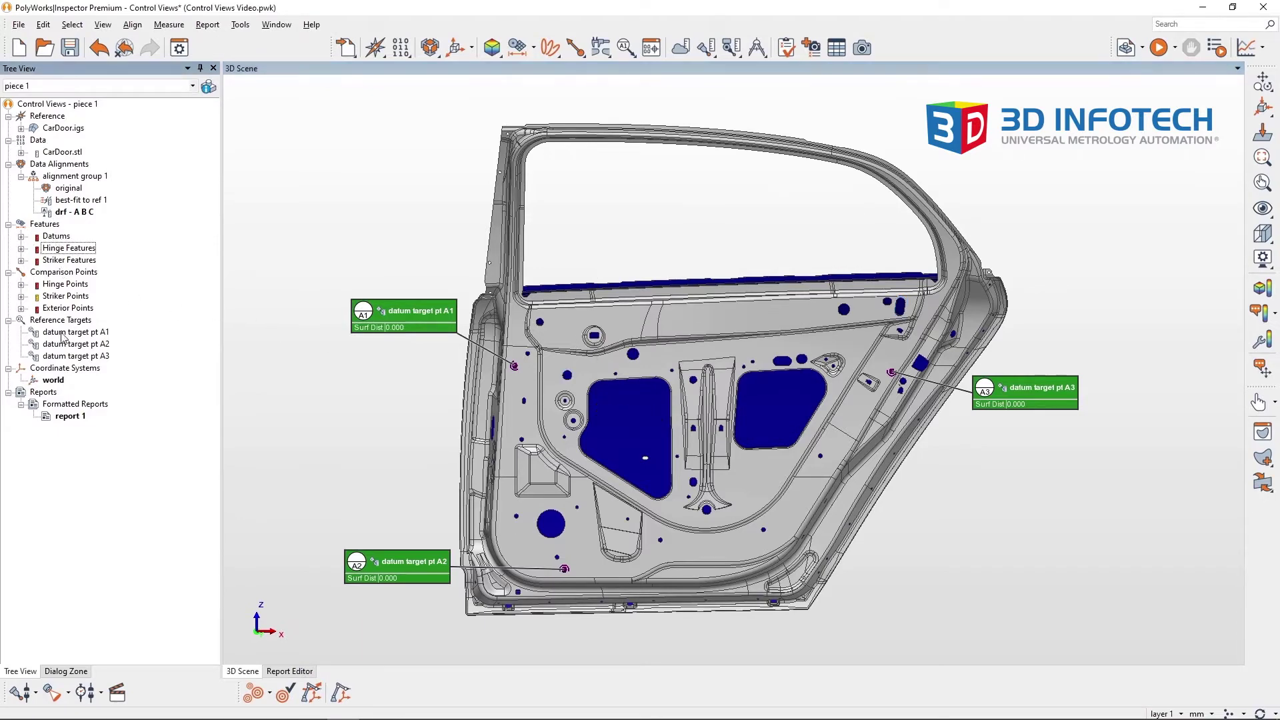
{"action": "middle_click", "coordinate": [52, 321]}
{"action": "middle_click", "coordinate": [57, 249]}
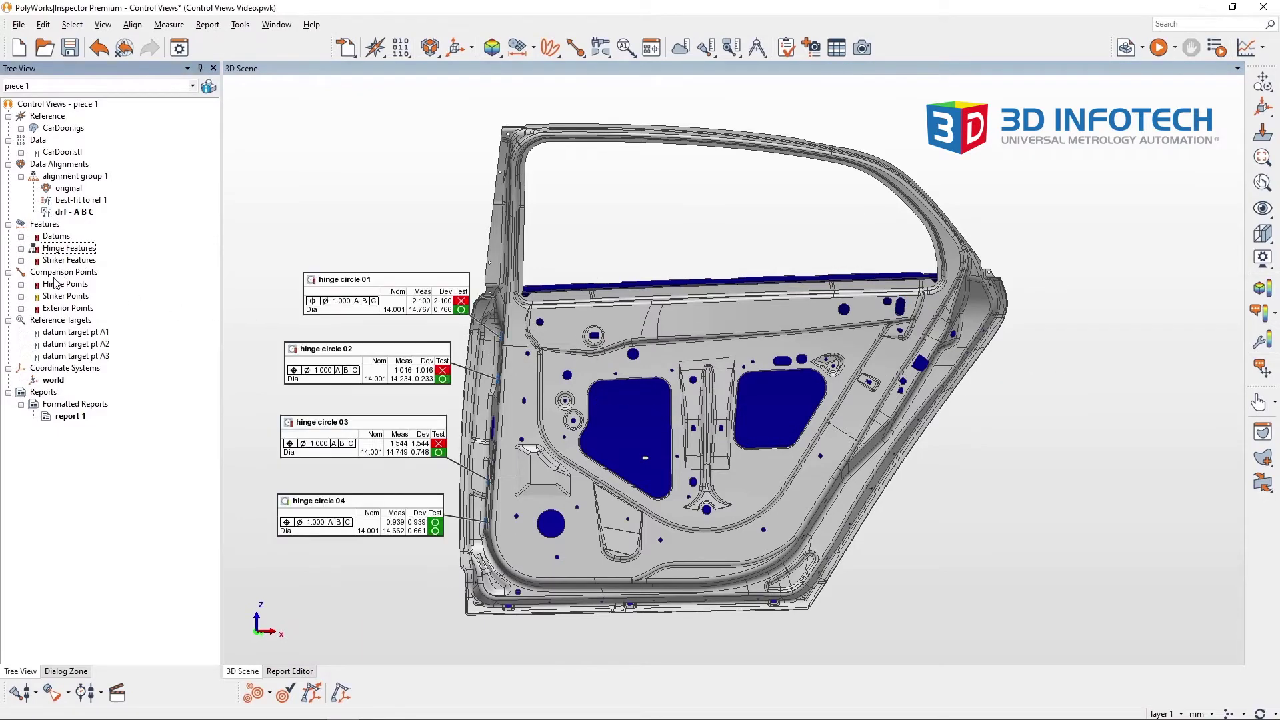
{"action": "middle_click", "coordinate": [52, 288]}
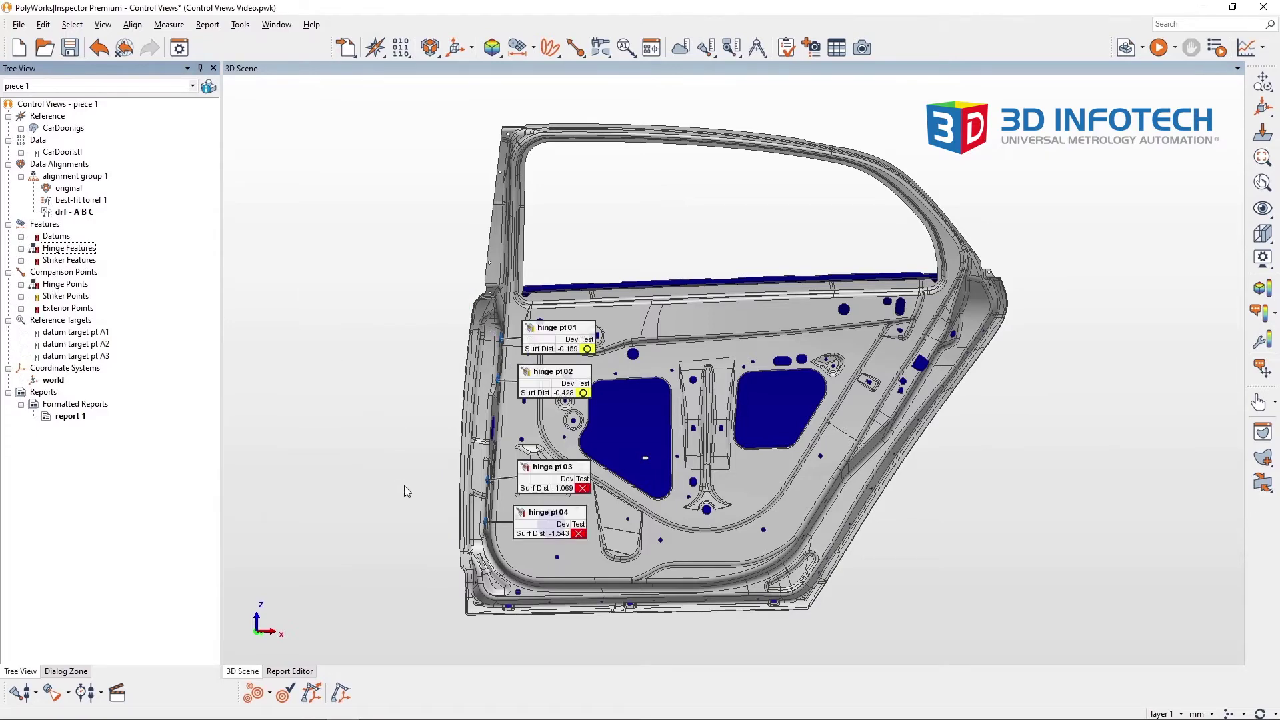
{"action": "left_click_drag", "start_coordinate": [404, 485], "coordinate": [436, 481]}
{"action": "scroll", "coordinate": [400, 413], "scroll_direction": "up", "scroll_amount": 3}
{"action": "middle_click_drag", "start_coordinate": [392, 395], "coordinate": [547, 360]}
Step: Save the current scene as a control view named 'hinge'
{"action": "left_click", "coordinate": [811, 46]}
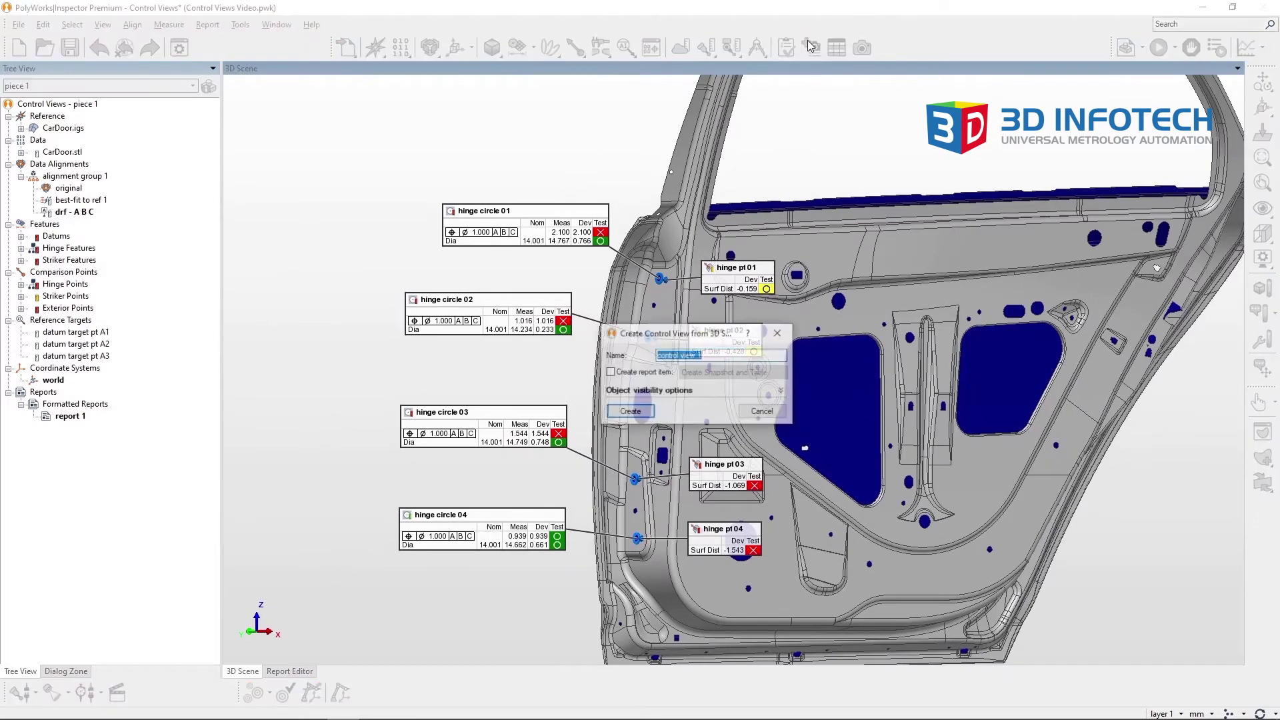
{"action": "type", "text": "hinge"}
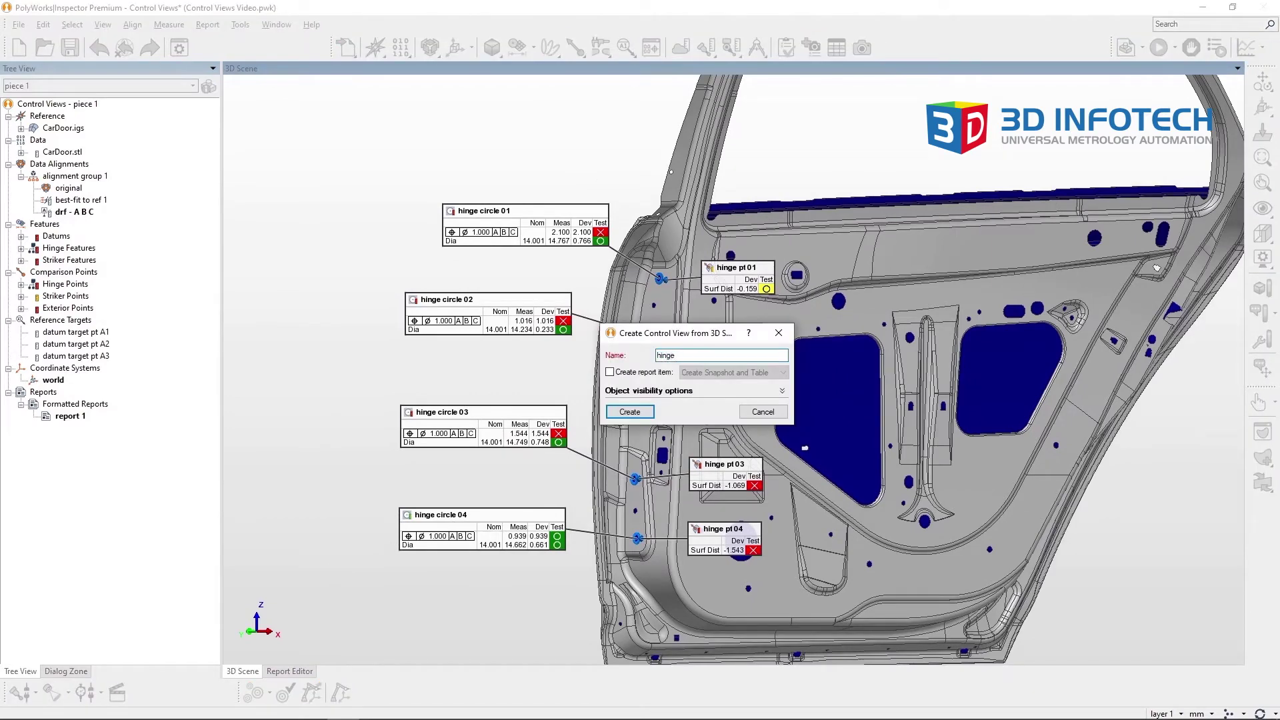
{"action": "left_click", "coordinate": [629, 411]}
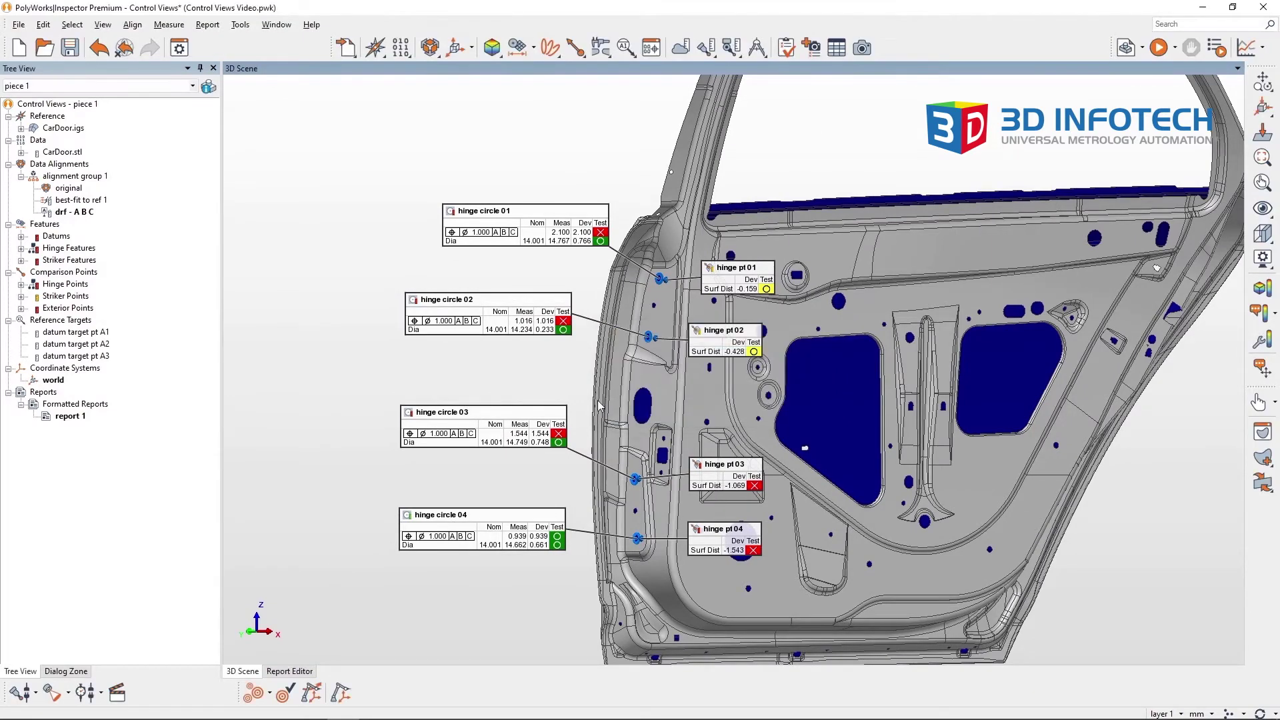
Step: Hide the hinge circle and hinge point results and bring up the striker results
{"action": "middle_click", "coordinate": [66, 248]}
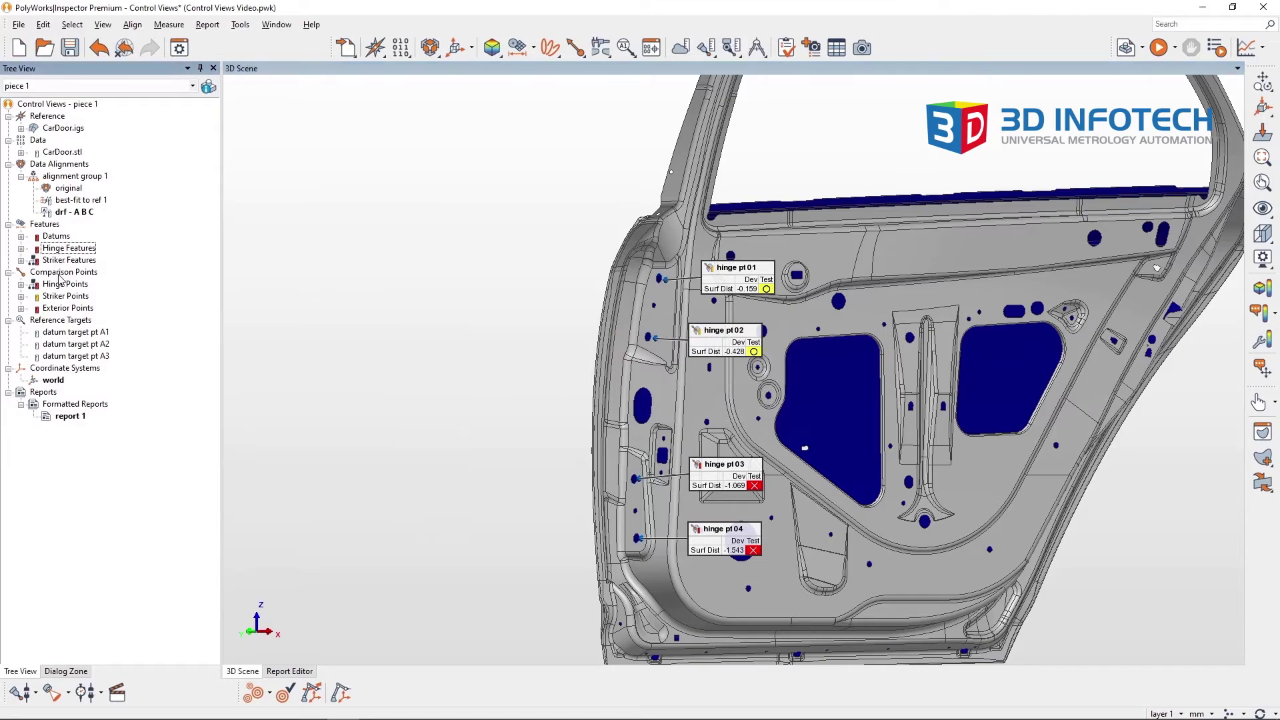
{"action": "middle_click", "coordinate": [65, 284]}
{"action": "left_click", "coordinate": [700, 376]}
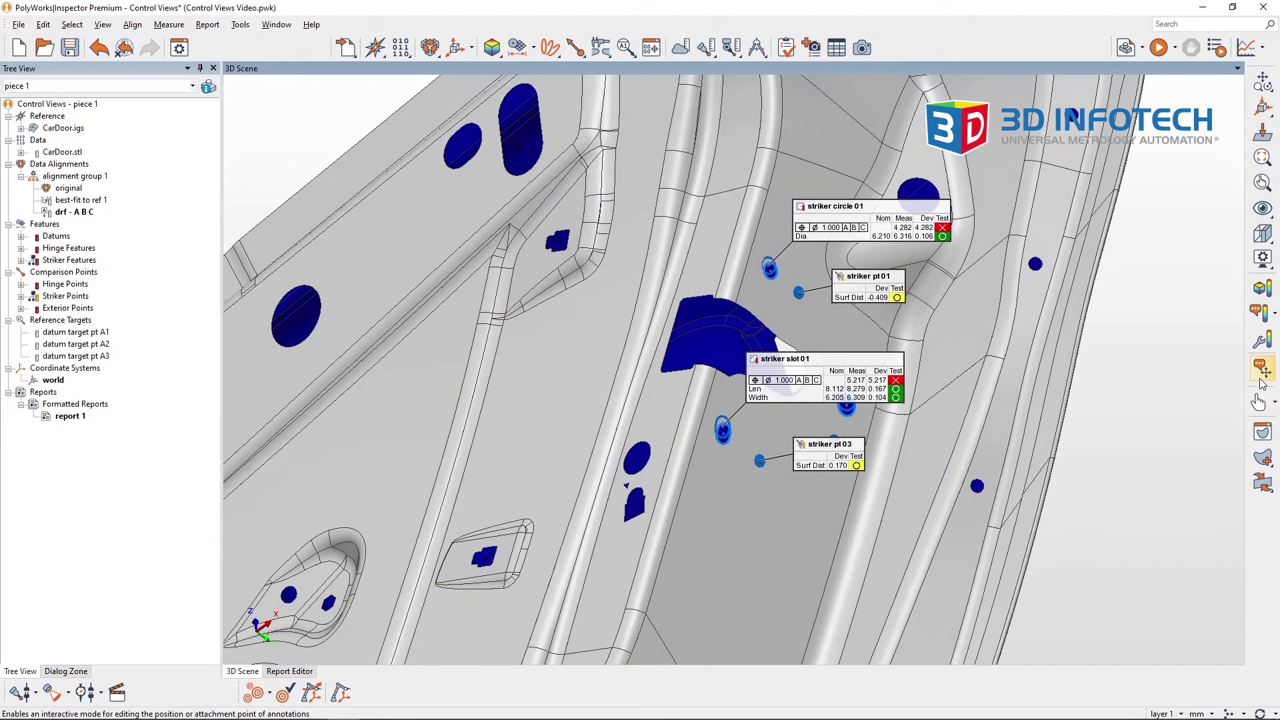
Step: Move the striker slot 01 label further left, clear of the other labels
{"action": "left_click", "coordinate": [1262, 369]}
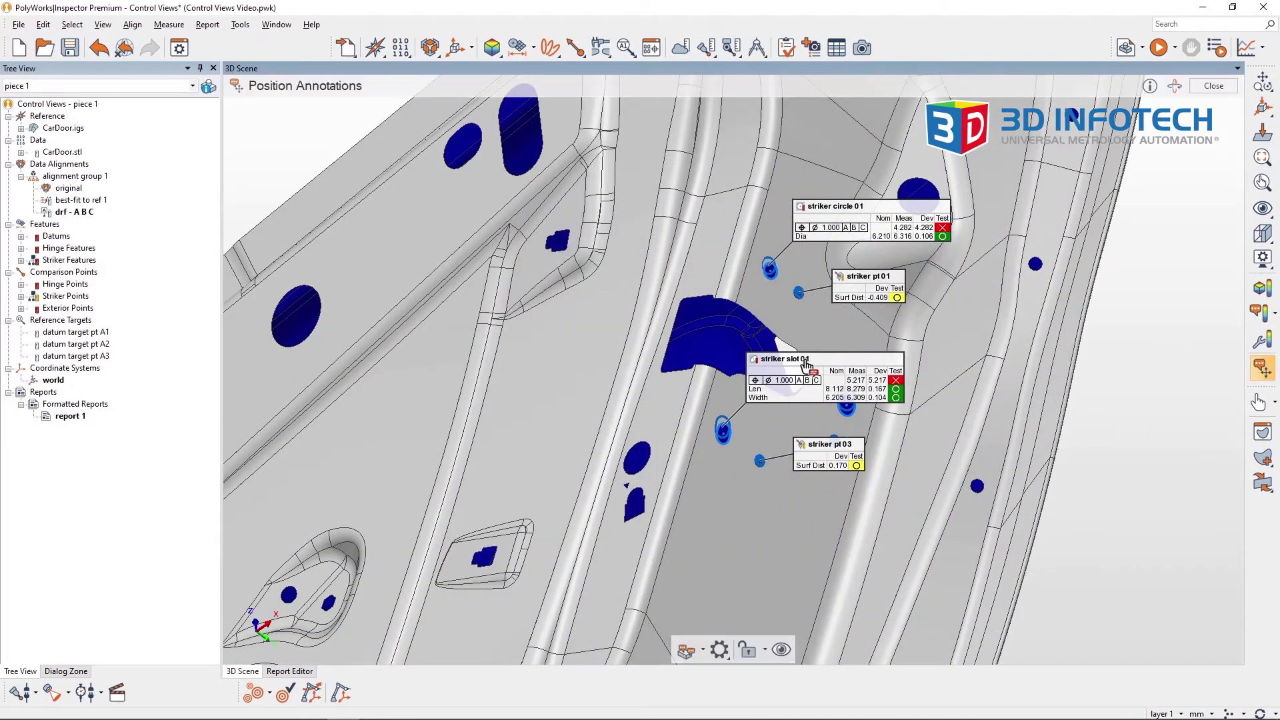
{"action": "left_click_drag", "start_coordinate": [803, 369], "coordinate": [555, 425]}
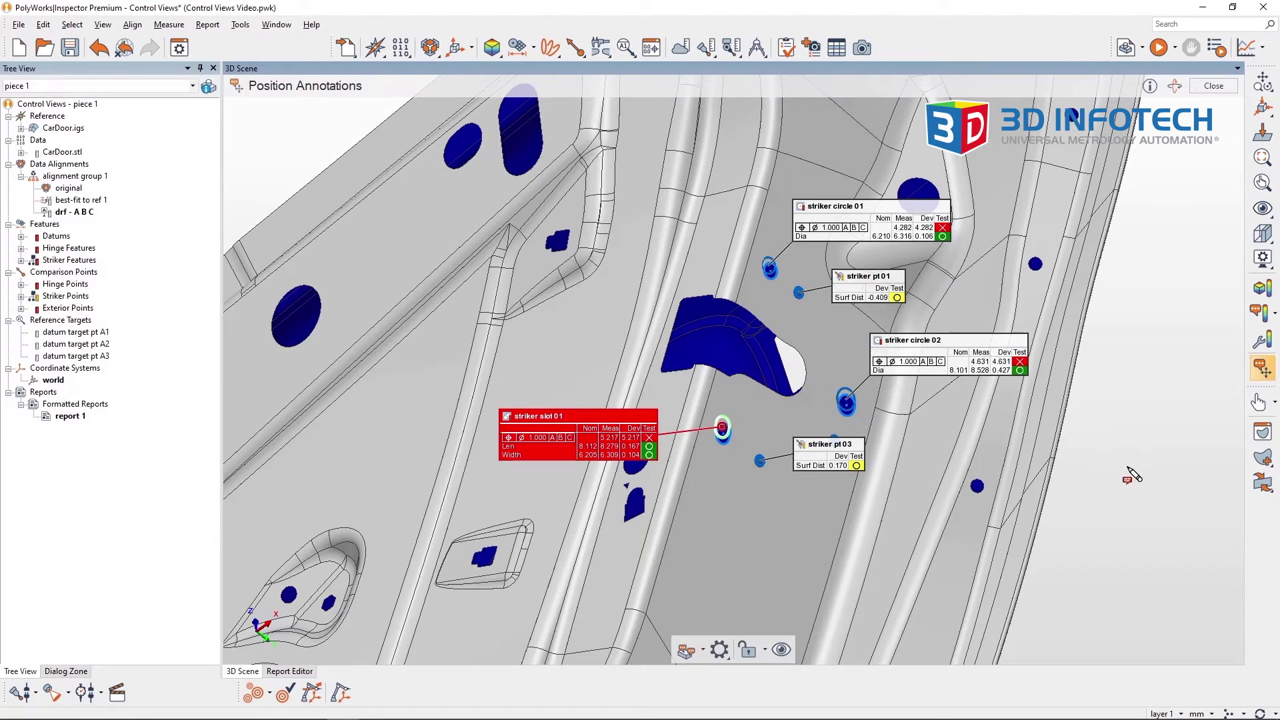
{"action": "key", "text": "Escape"}
Step: Save the scene as control view 'striker', then swap striker results for exterior point results
{"action": "left_click", "coordinate": [818, 47]}
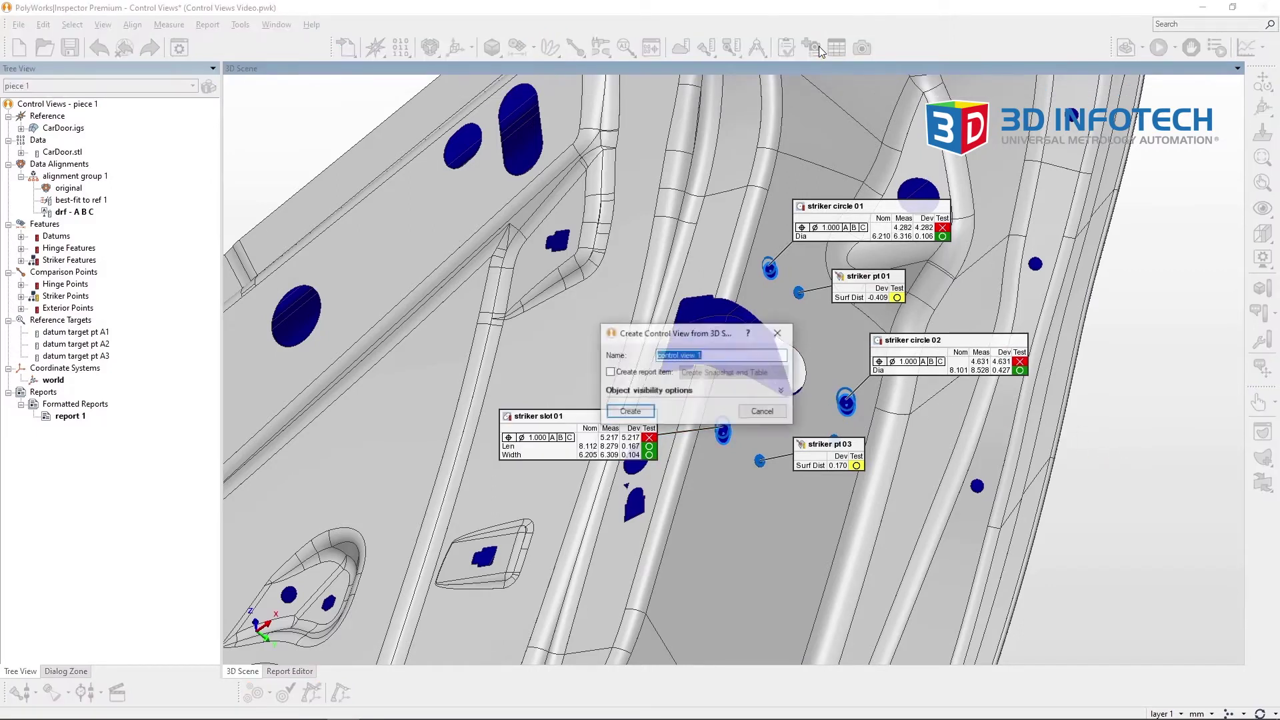
{"action": "type", "text": "striker"}
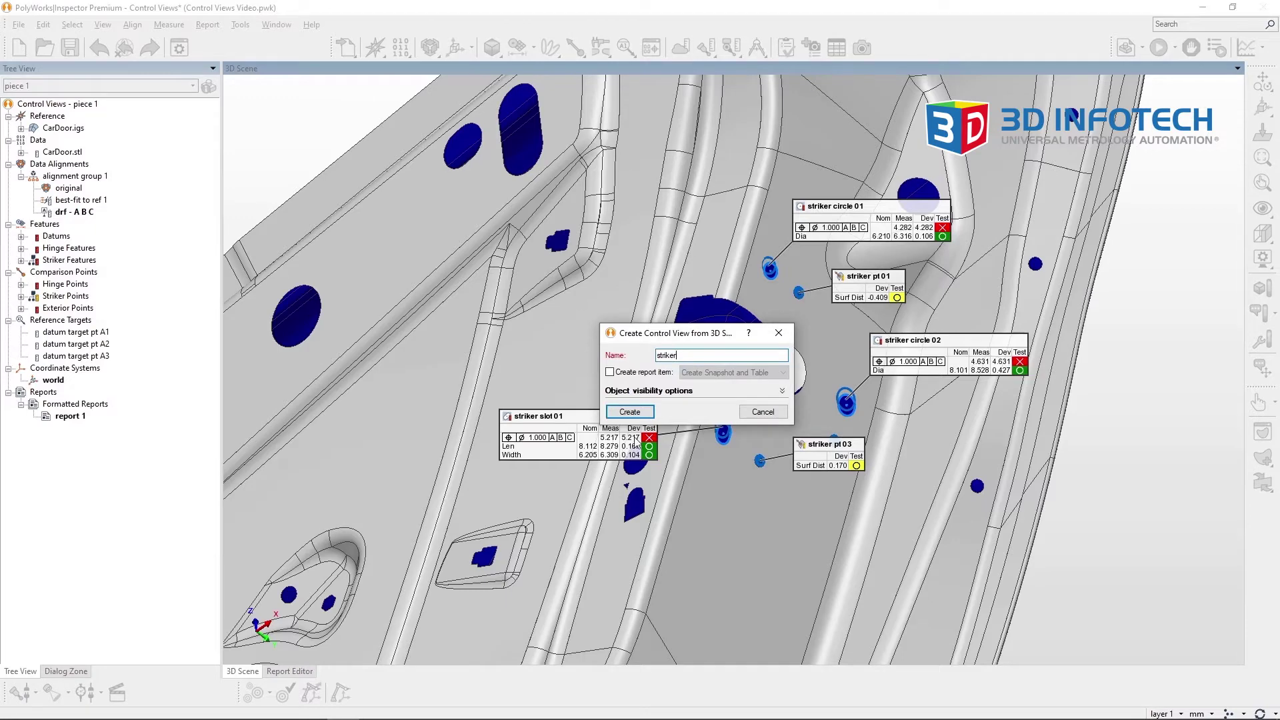
{"action": "left_click", "coordinate": [629, 411]}
{"action": "left_click", "coordinate": [69, 248]}
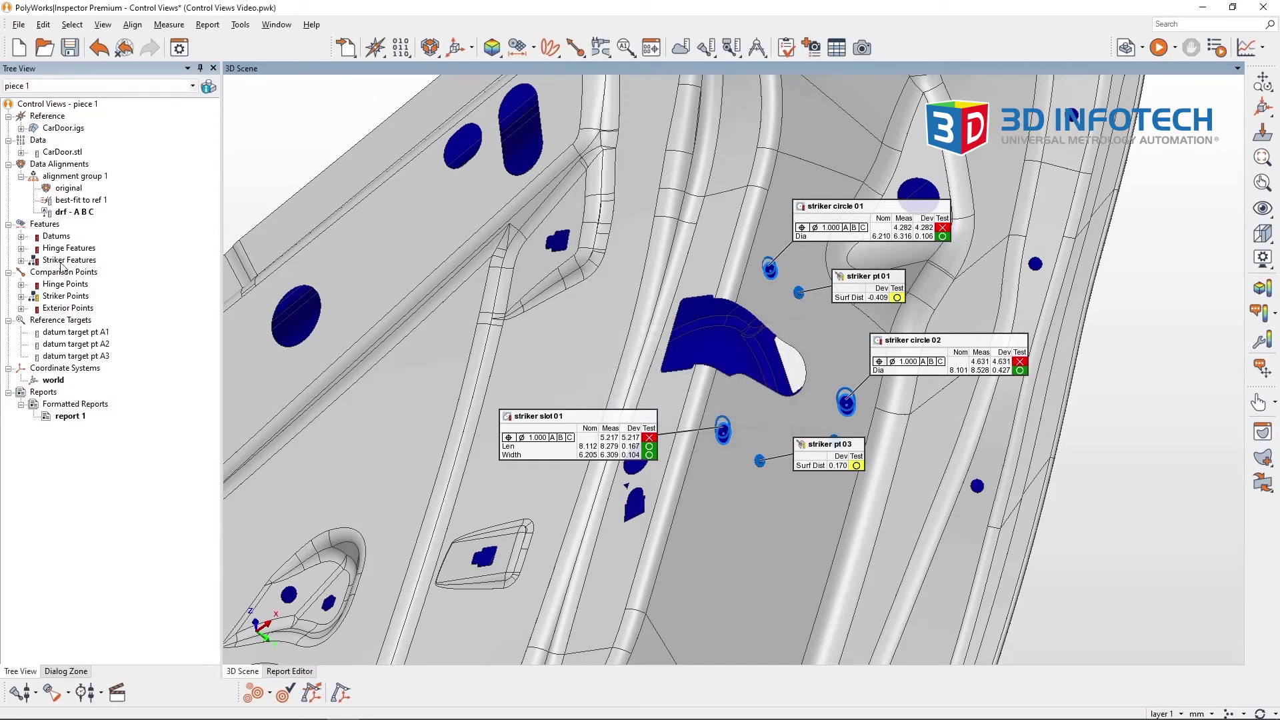
{"action": "left_click", "coordinate": [54, 308]}
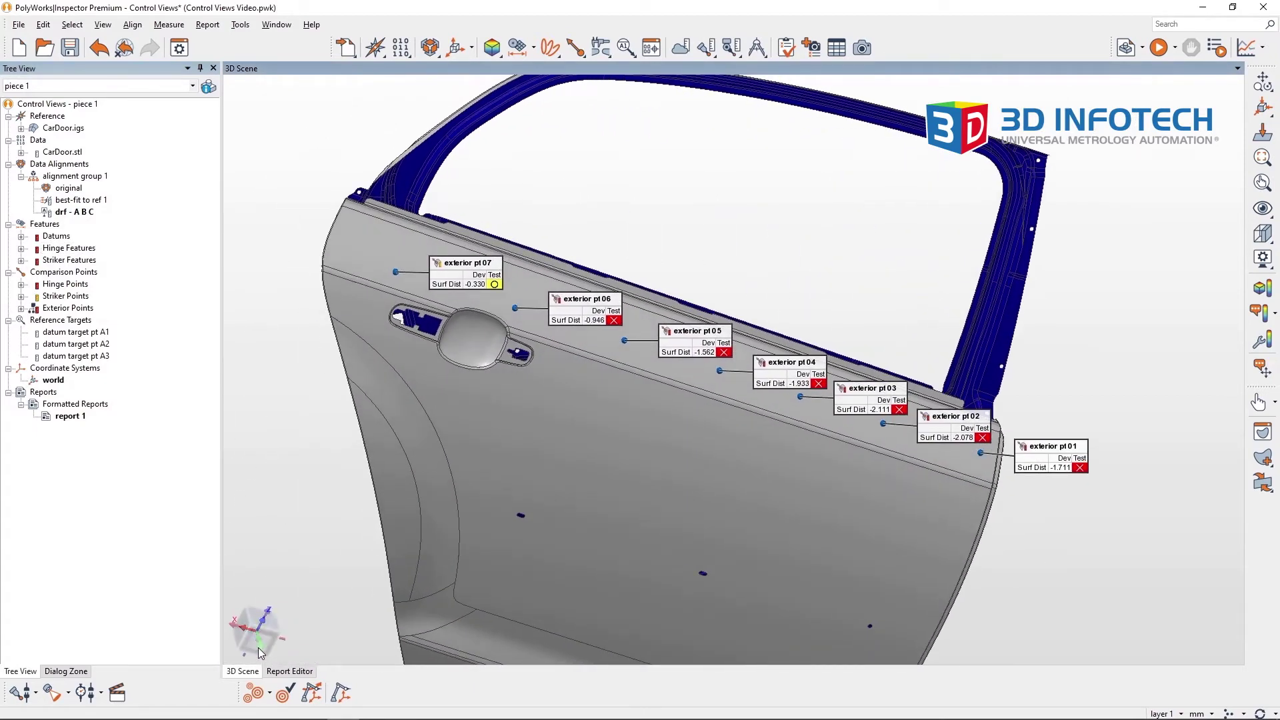
Step: Turn the door to a side view, zoom in, and save it as control view 'exterior'
{"action": "left_click", "coordinate": [256, 630]}
{"action": "scroll", "coordinate": [708, 335], "scroll_direction": "up", "scroll_amount": 2}
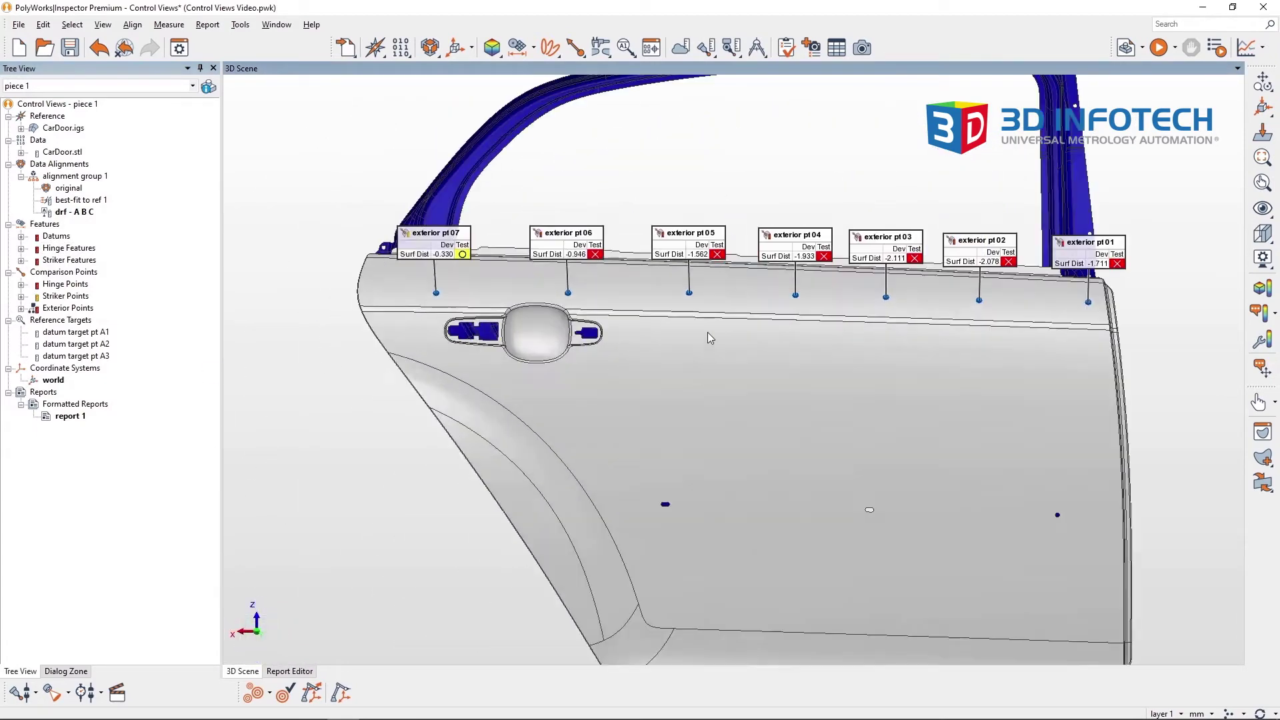
{"action": "left_click", "coordinate": [812, 53]}
{"action": "type", "text": "exterior"}
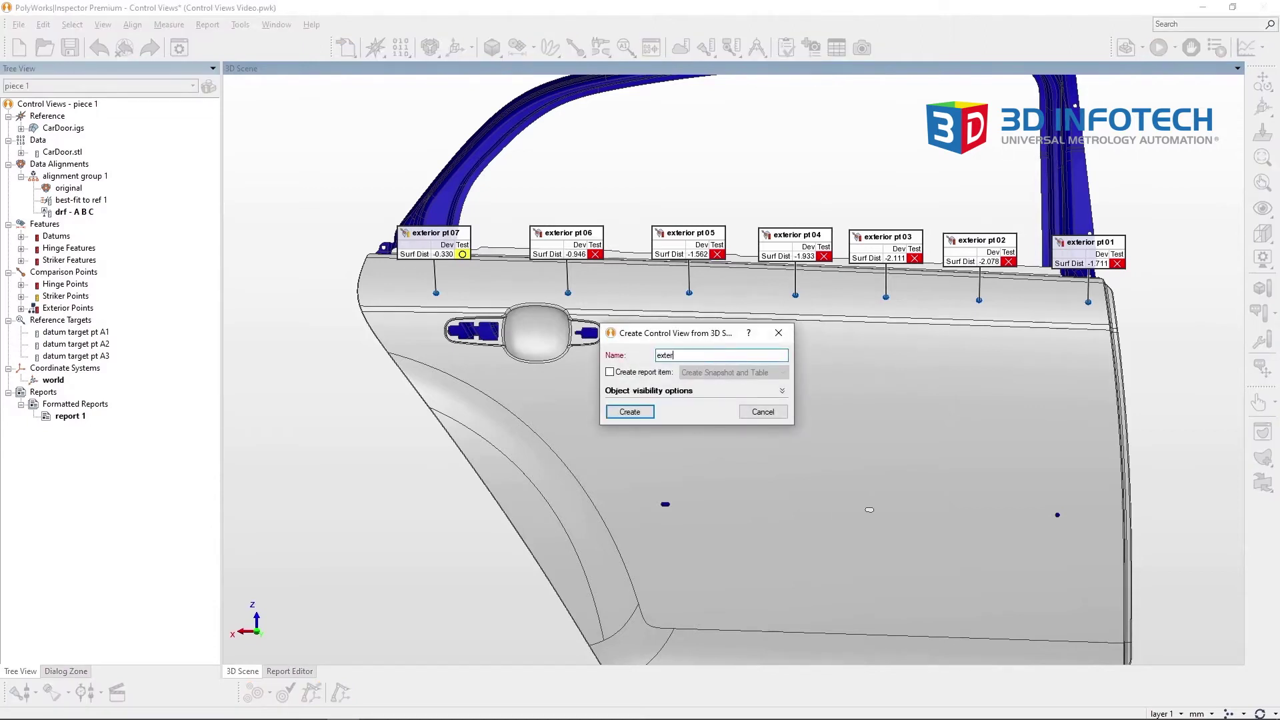
{"action": "left_click", "coordinate": [637, 411]}
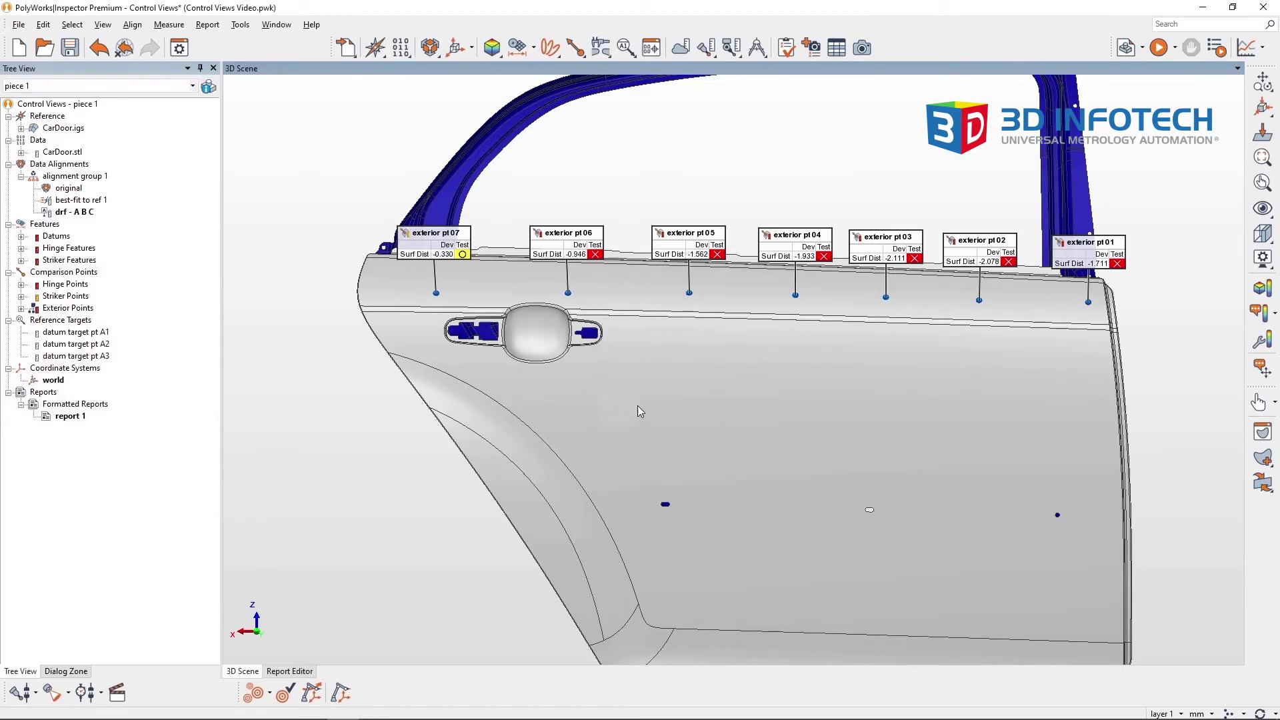
Step: Open the Control Reviewer and select the hinge control view to list its 12 controls
{"action": "left_click", "coordinate": [788, 47]}
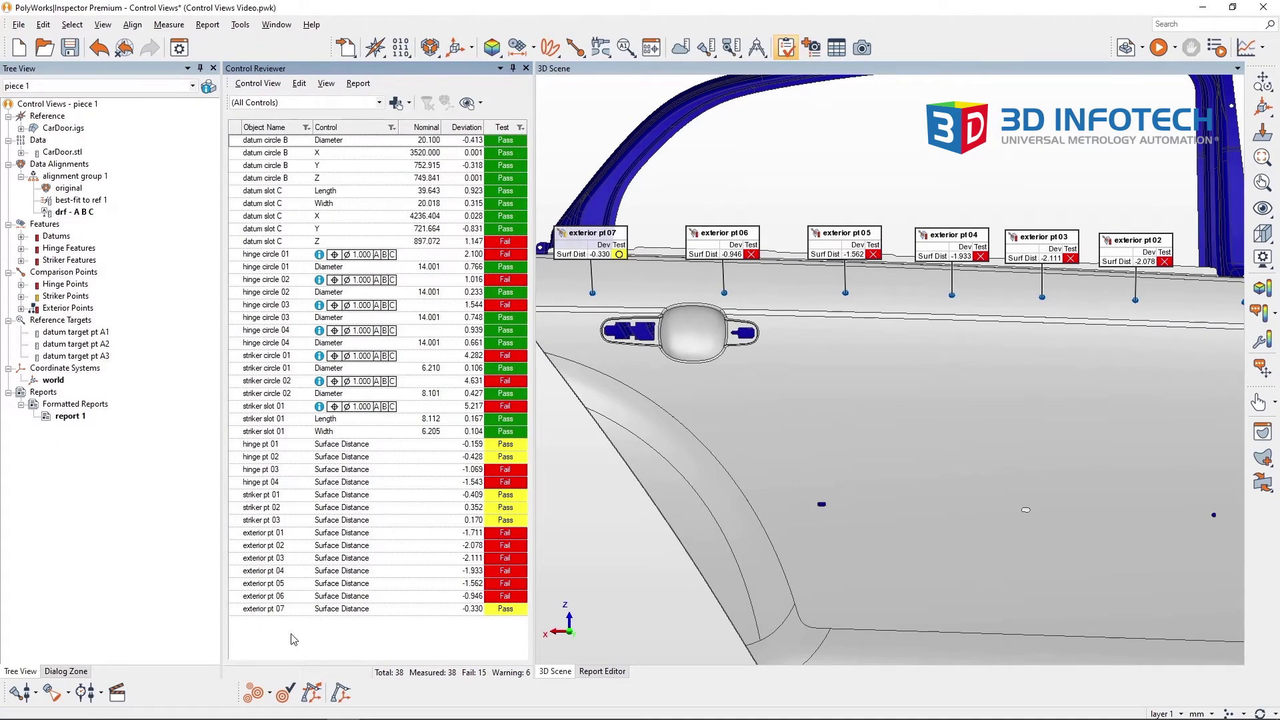
{"action": "left_click", "coordinate": [380, 103]}
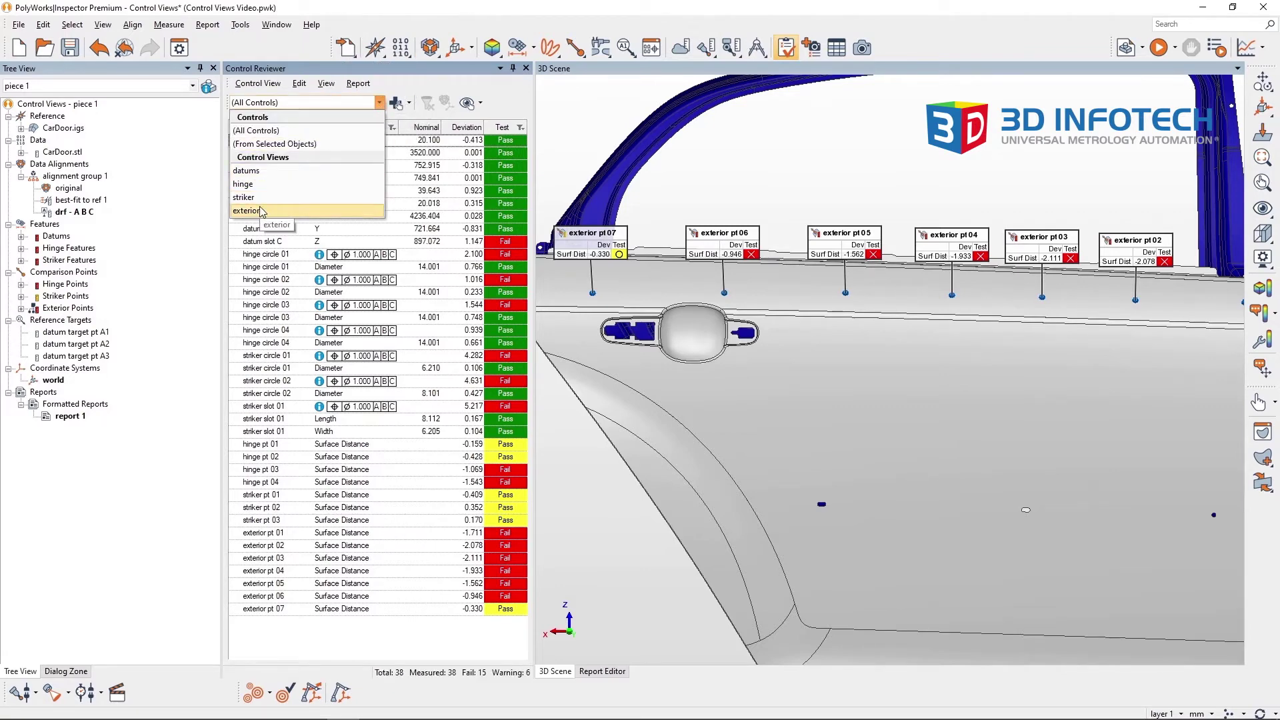
{"action": "left_click", "coordinate": [275, 184]}
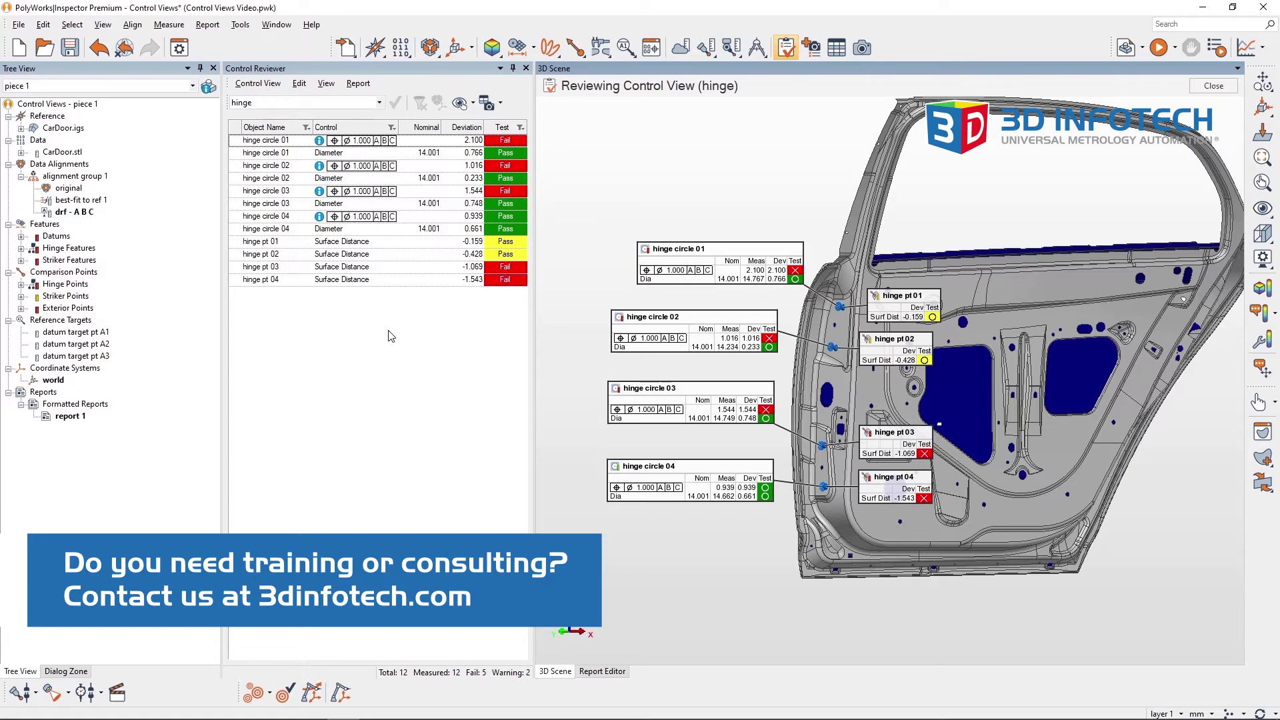
Step: Create a snapshot and results table of the hinge control view
{"action": "left_click", "coordinate": [500, 105]}
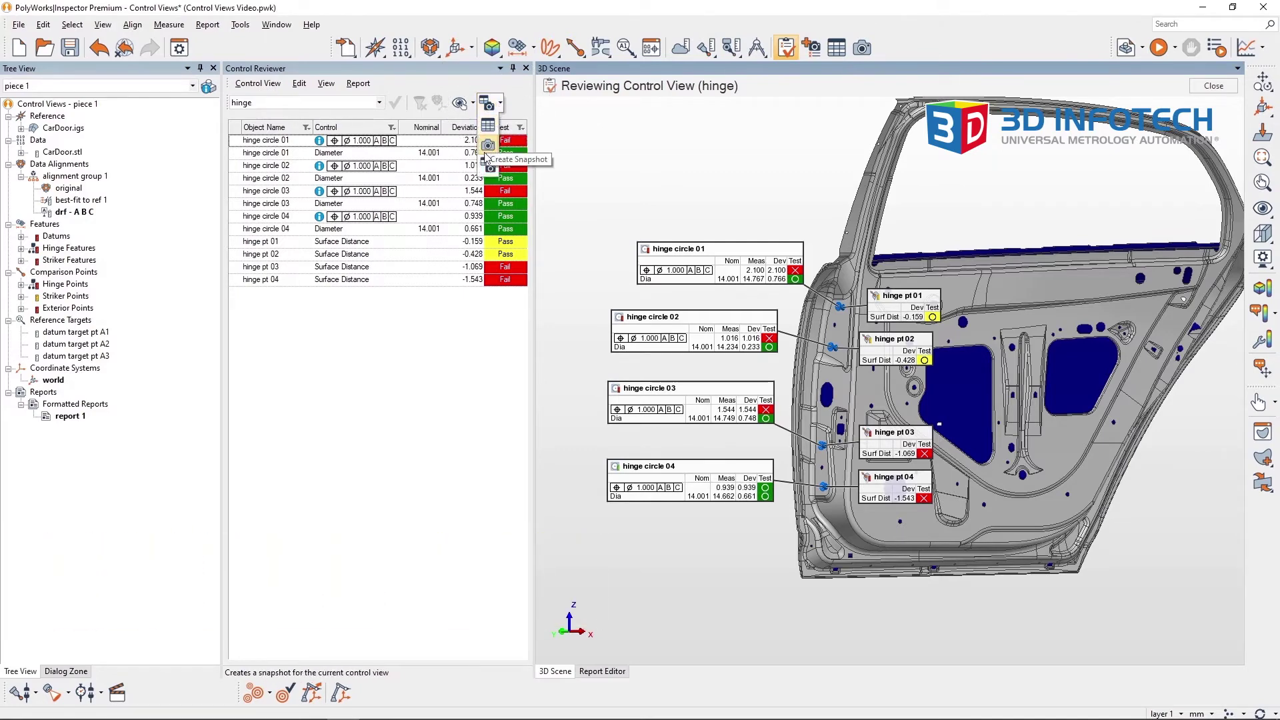
{"action": "left_click", "coordinate": [487, 166]}
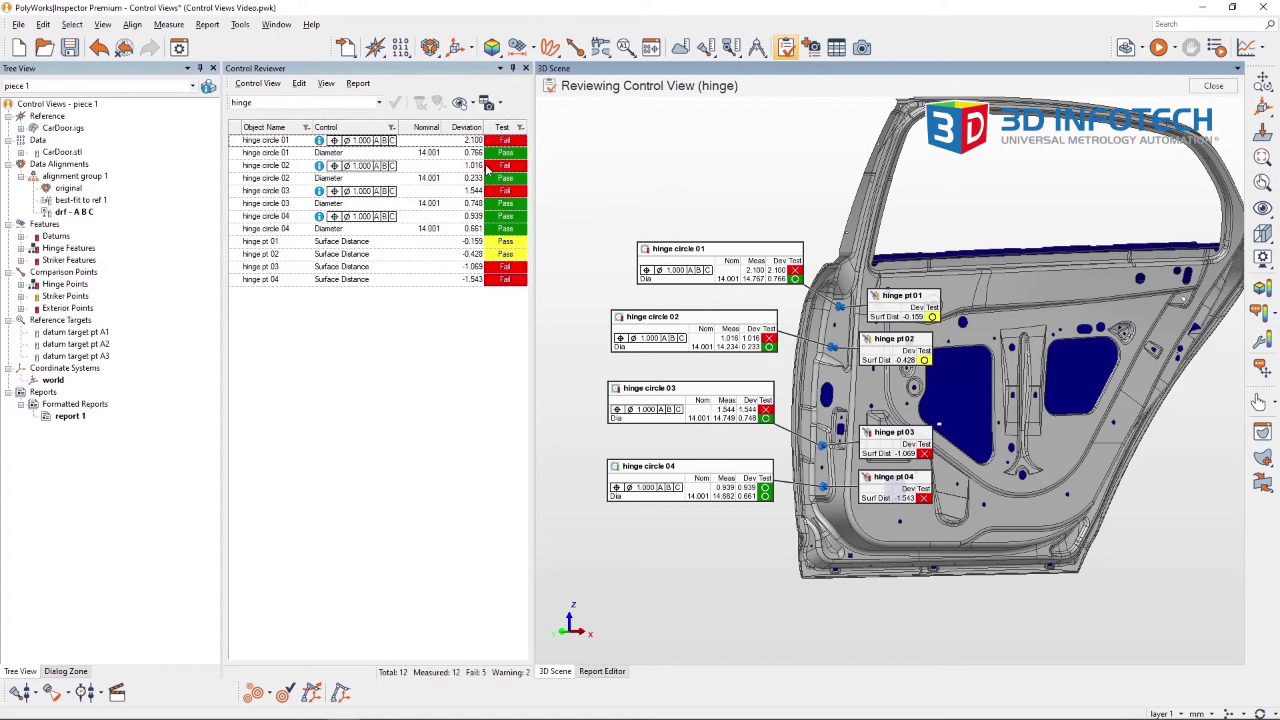
Step: Open report 1 and sort the hinge view table by ascending deviation, applying the change
{"action": "double_click", "coordinate": [67, 416]}
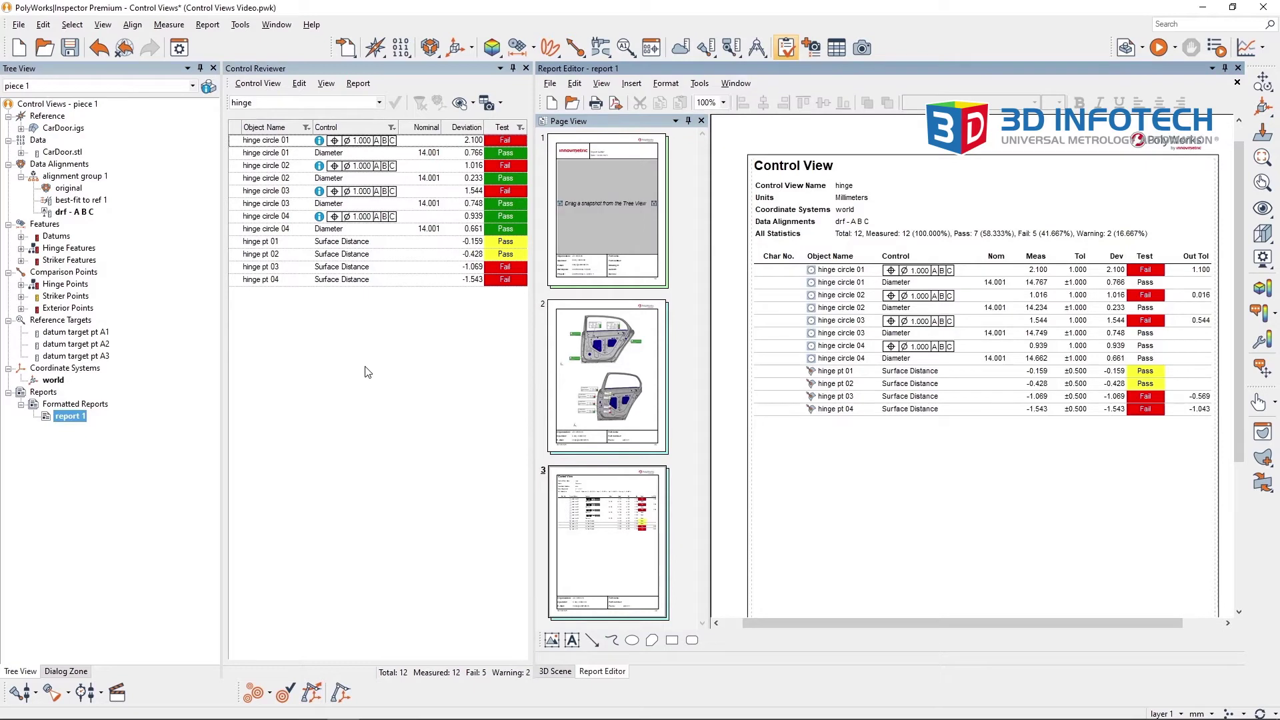
{"action": "left_click", "coordinate": [460, 127]}
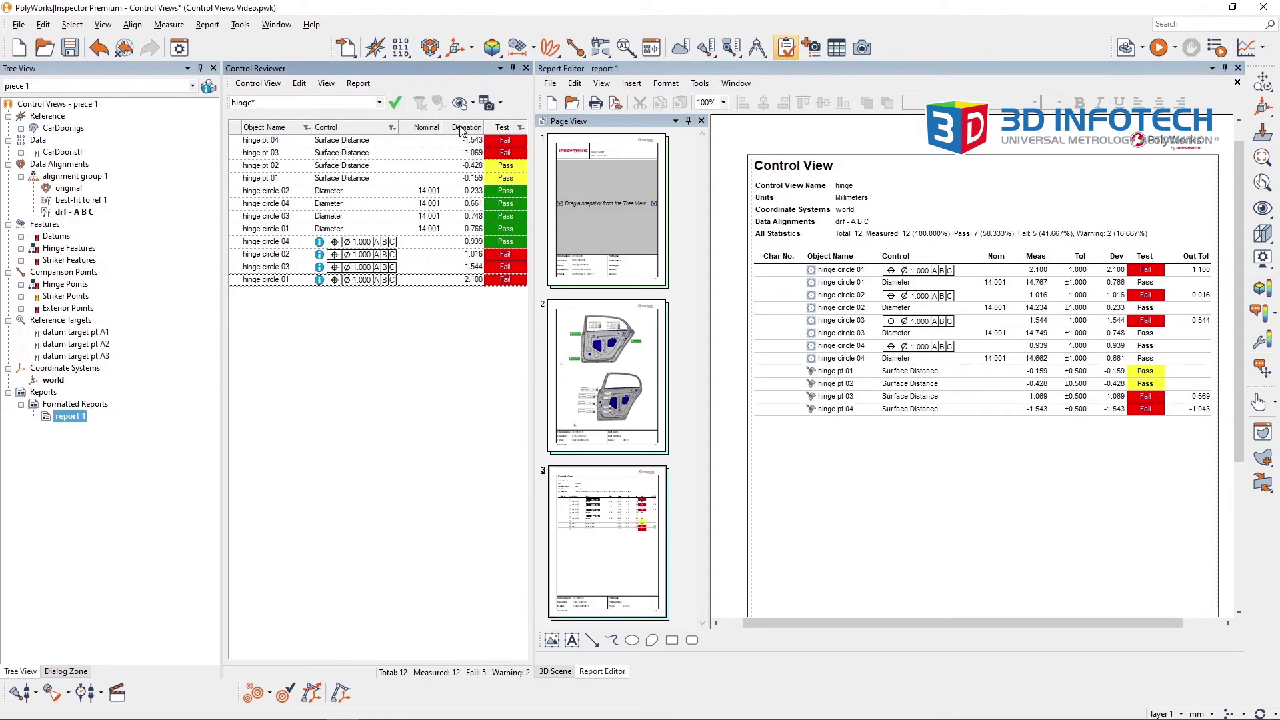
{"action": "left_click", "coordinate": [396, 104]}
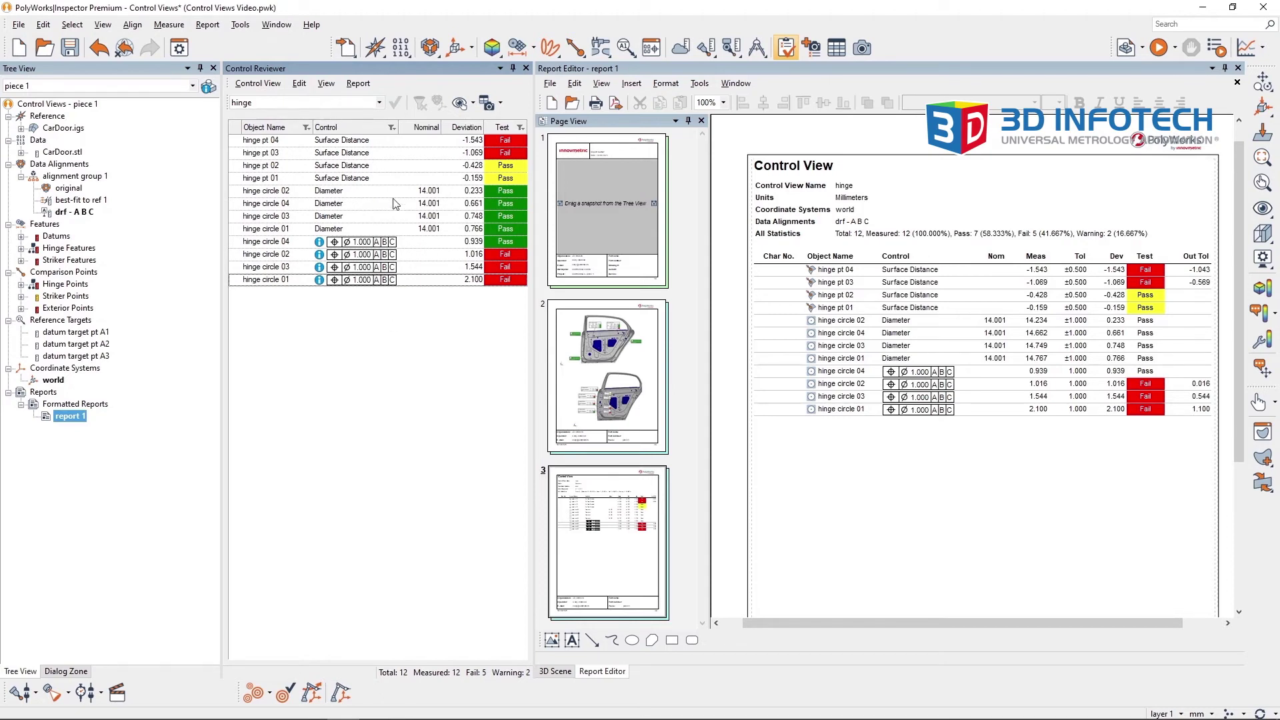
Step: Show all controls, filter the Test column to Fail, and save them as control view 'fail only'
{"action": "left_click", "coordinate": [380, 103]}
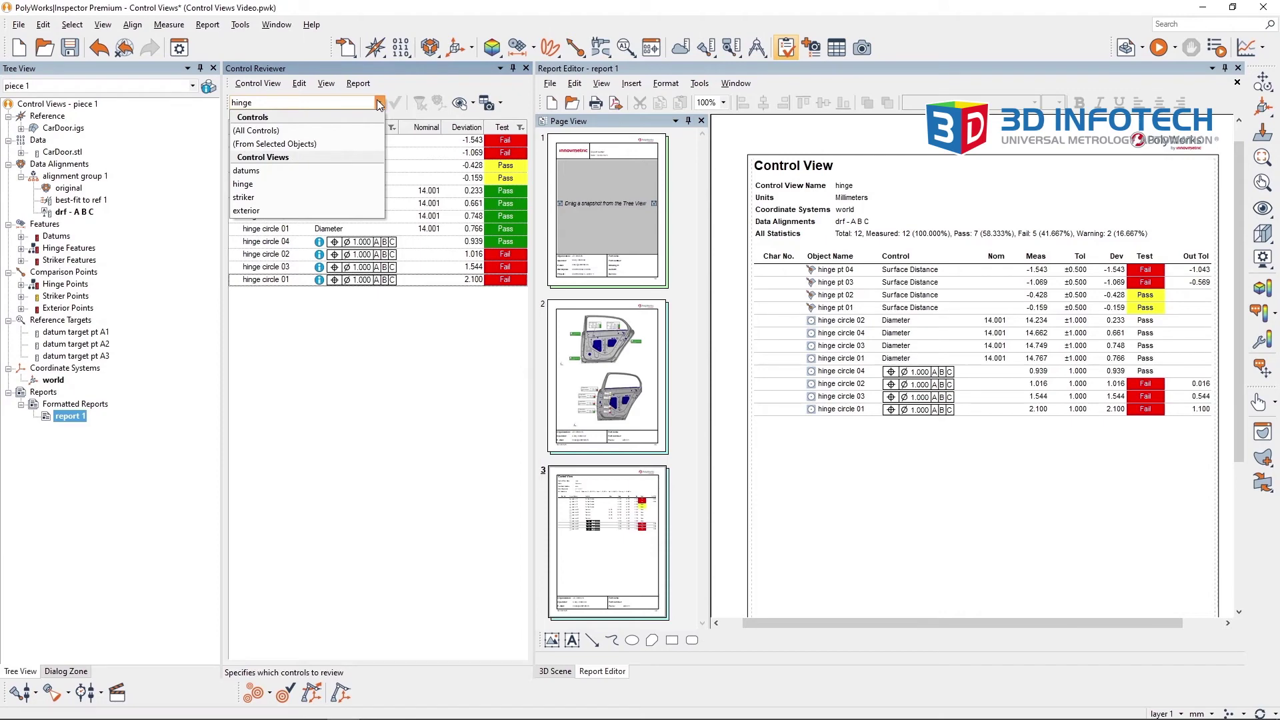
{"action": "left_click", "coordinate": [318, 131]}
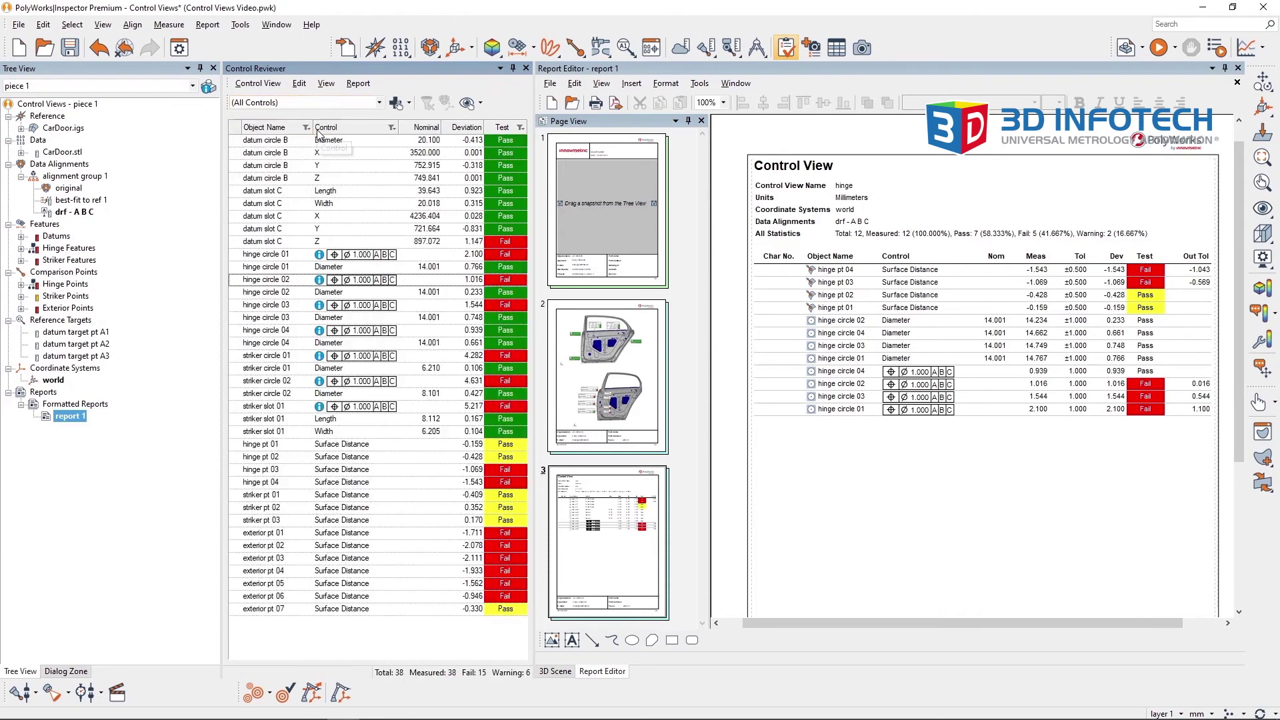
{"action": "left_click", "coordinate": [520, 128]}
{"action": "left_click", "coordinate": [528, 146]}
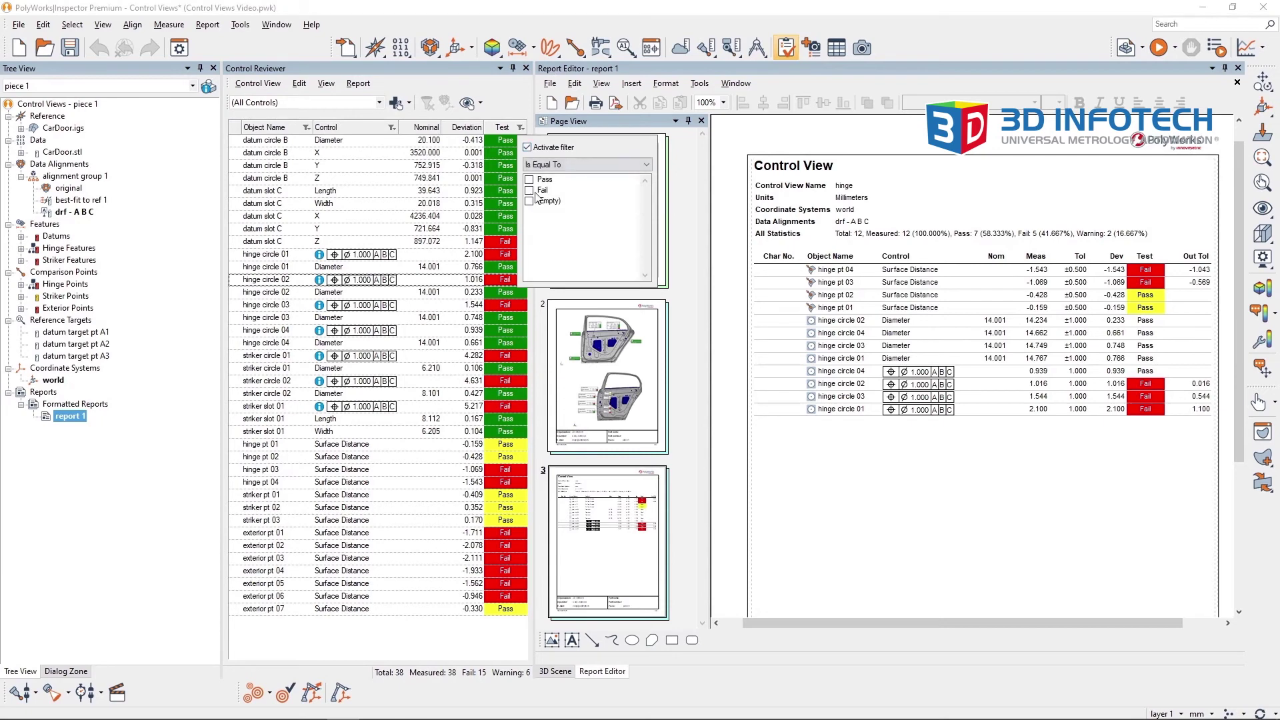
{"action": "left_click", "coordinate": [530, 191]}
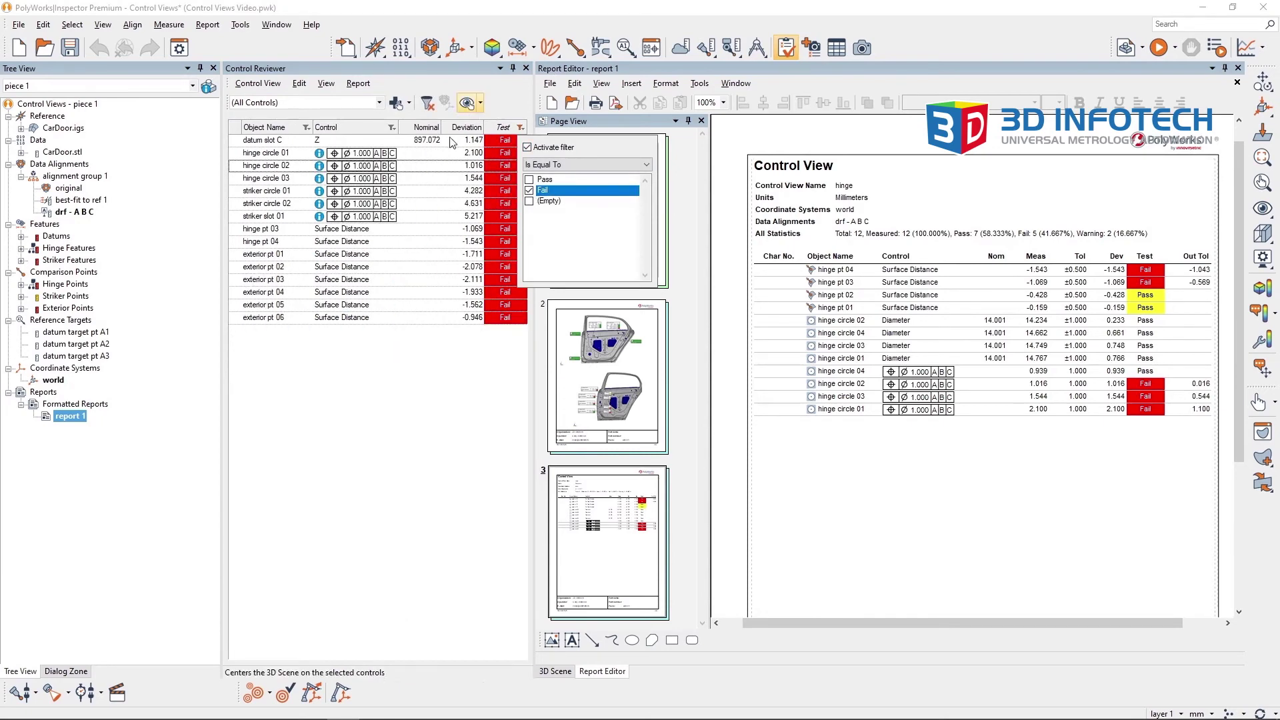
{"action": "left_click", "coordinate": [370, 356]}
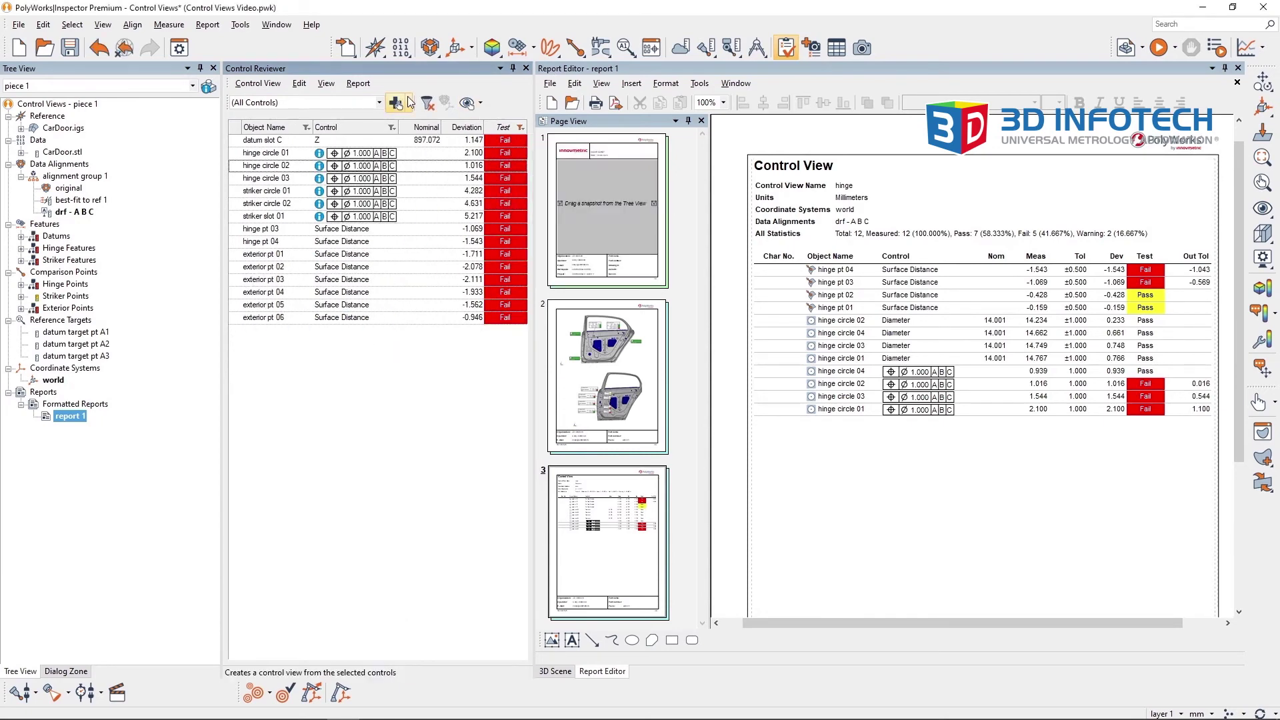
{"action": "left_click", "coordinate": [409, 104]}
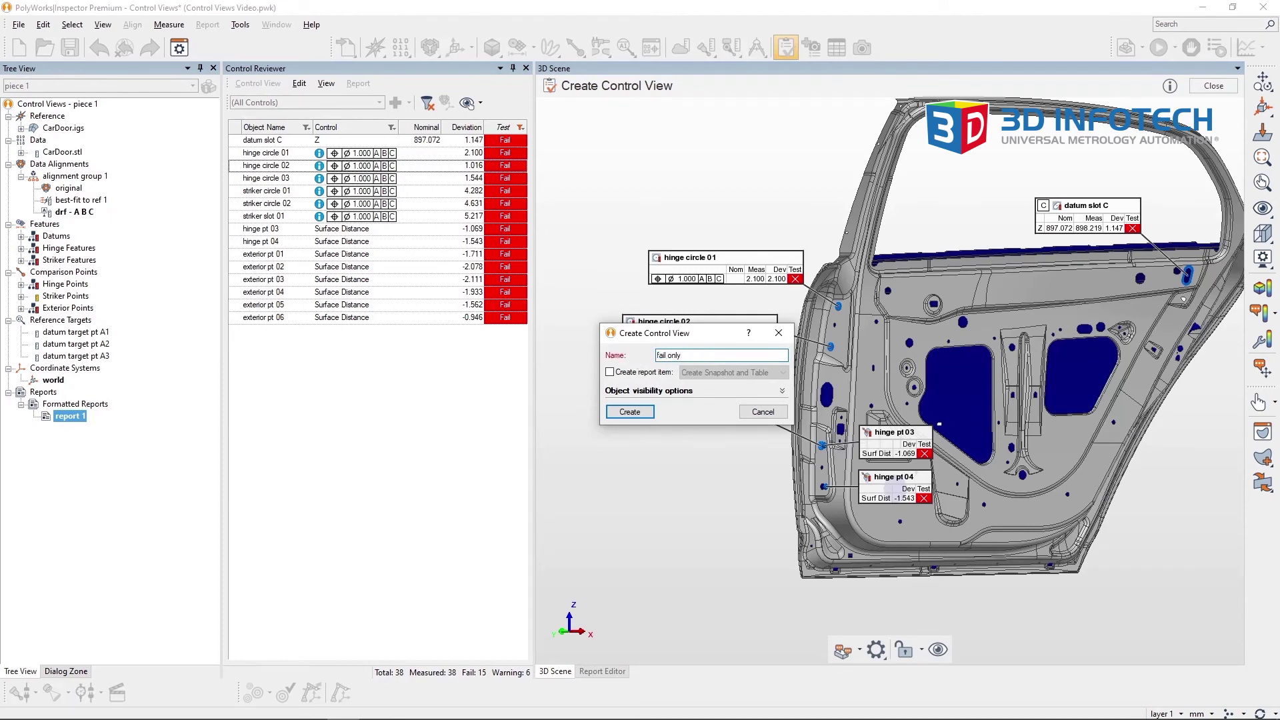
{"action": "left_click", "coordinate": [630, 411]}
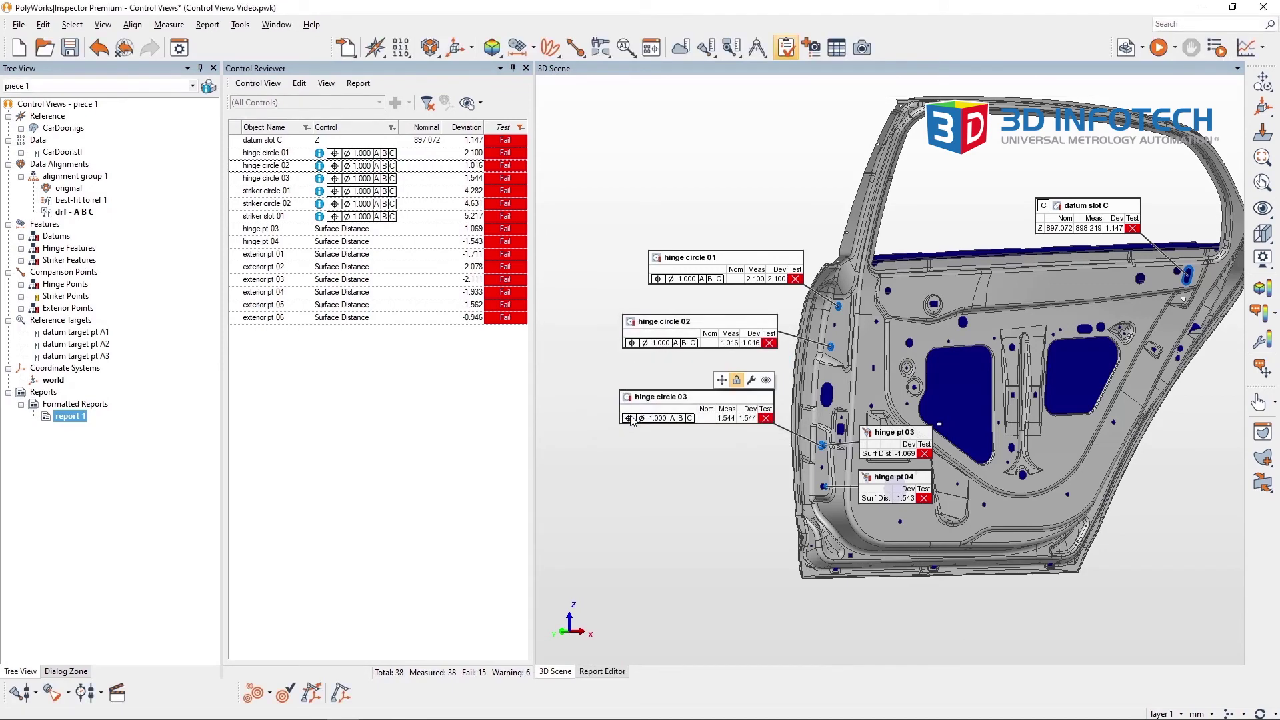
Step: Open Geometry Controls for Hinge Points and show the preset tolerances for the ±0.500 Surface Distance control
{"action": "left_click", "coordinate": [64, 285]}
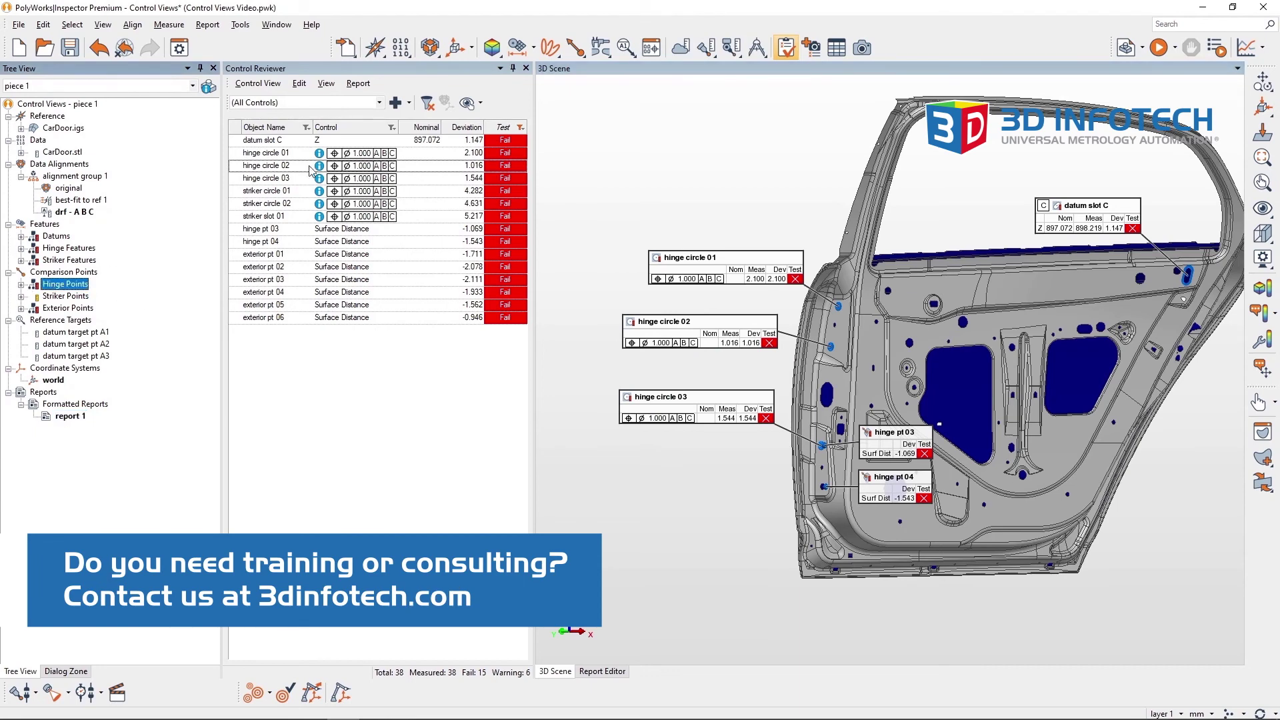
{"action": "left_click", "coordinate": [653, 47]}
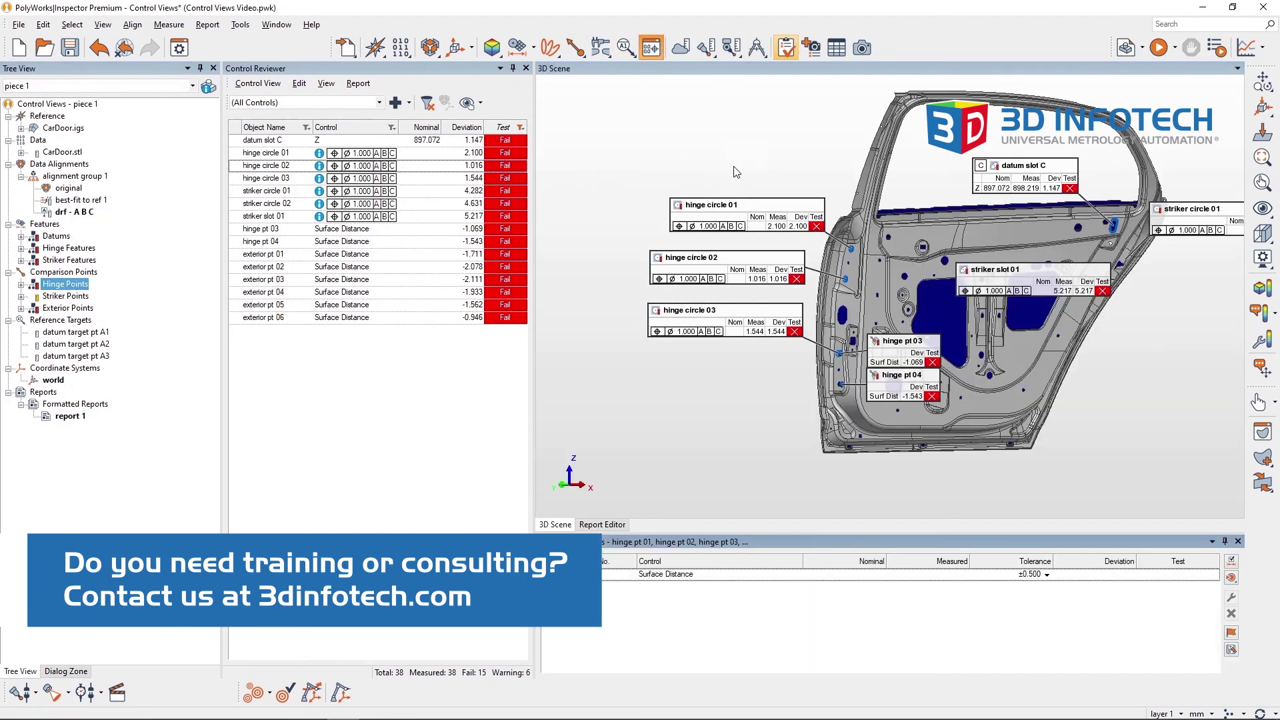
{"action": "left_click", "coordinate": [1046, 575]}
{"action": "left_click", "coordinate": [1039, 662]}
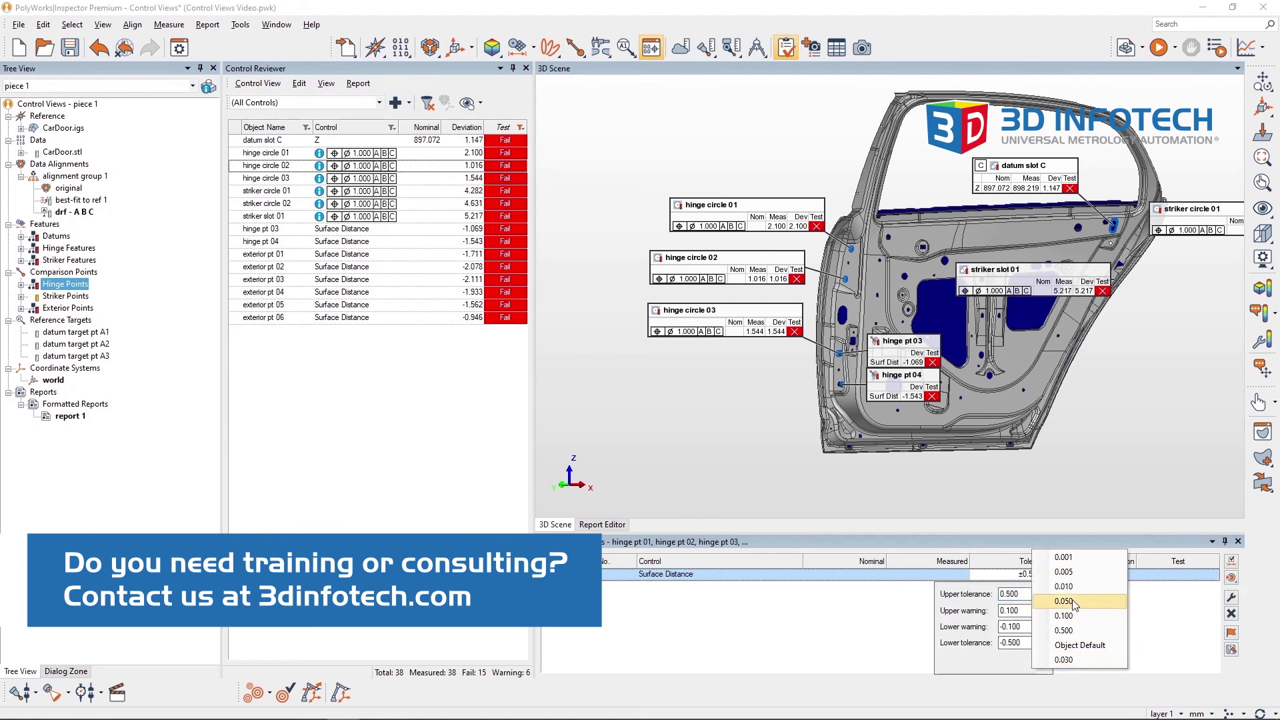